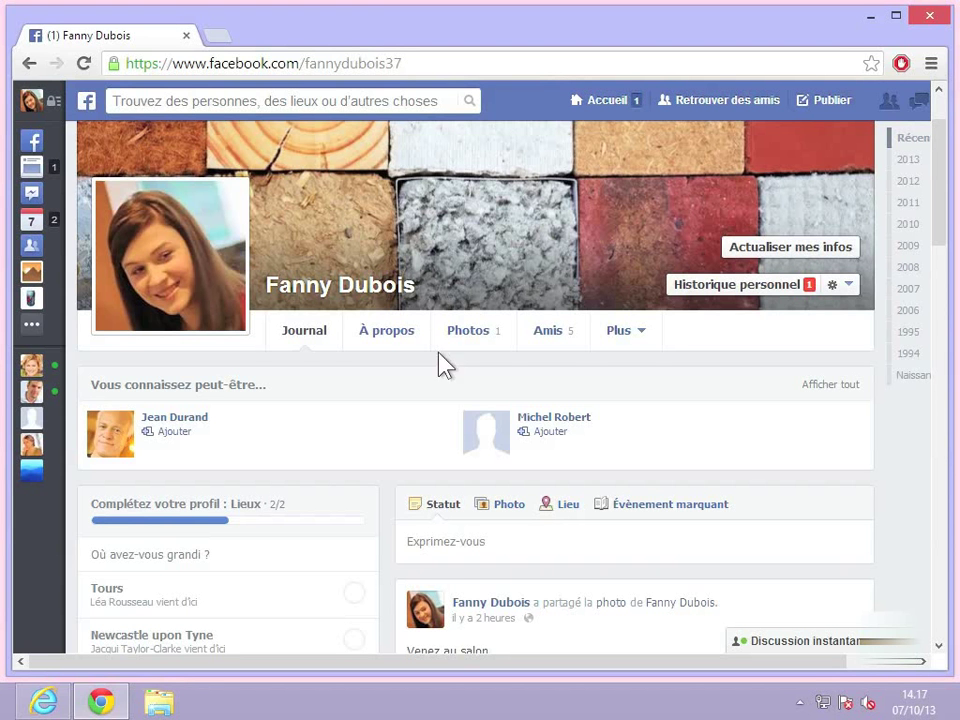
click(637, 335)
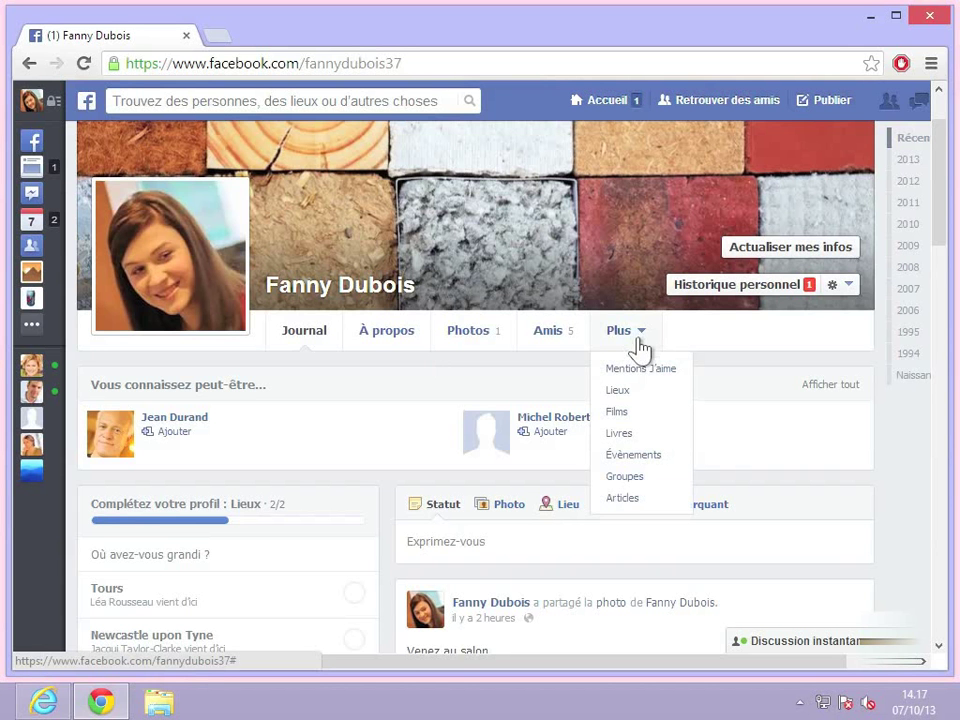
click(640, 462)
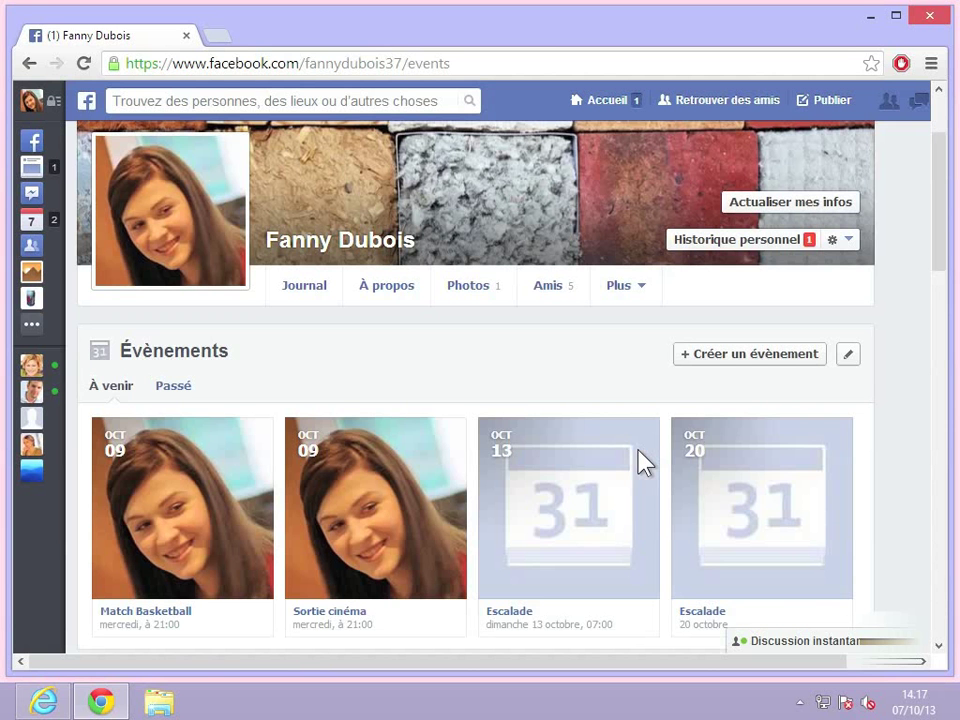
click(742, 356)
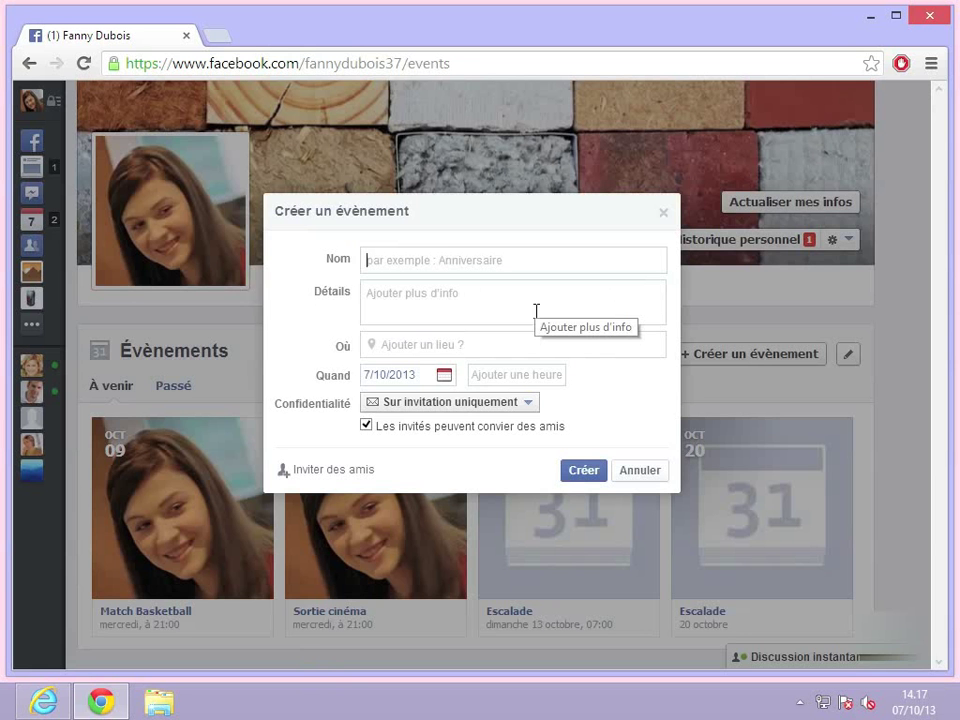
click(647, 472)
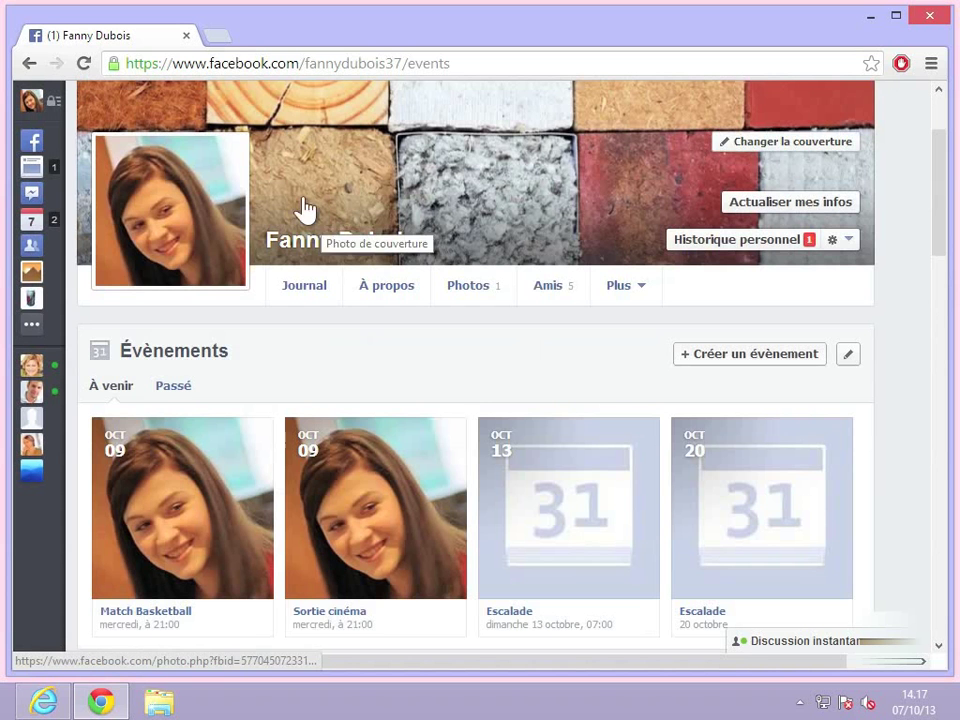
Start a new event from the main events page, named "Salon HomoTic", with the details "il s'agit d'un salon de la domotique"
click(34, 222)
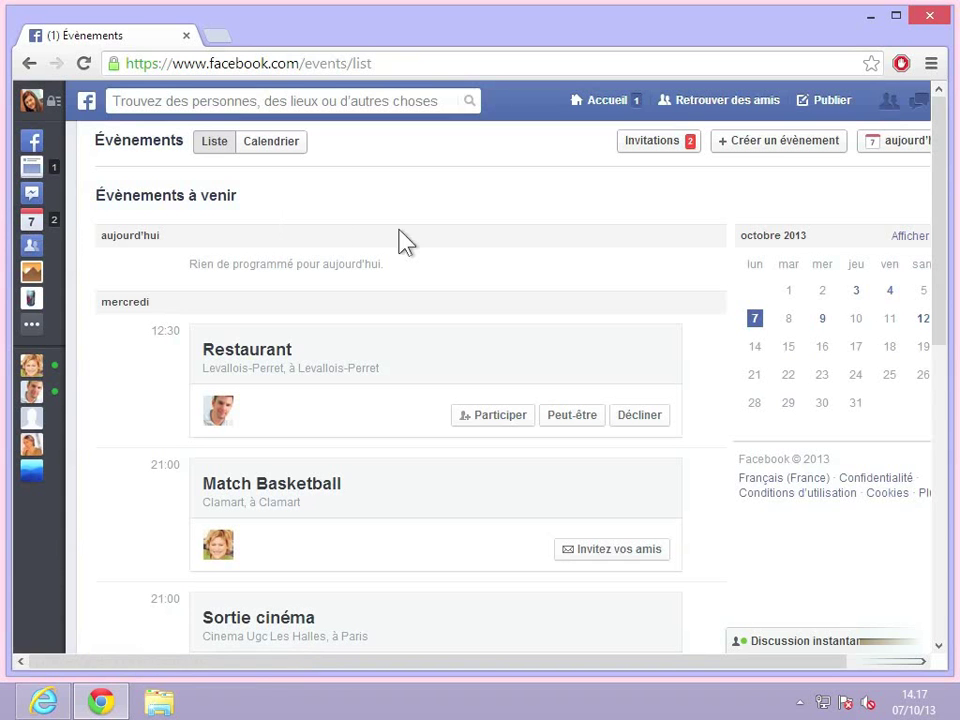
click(783, 150)
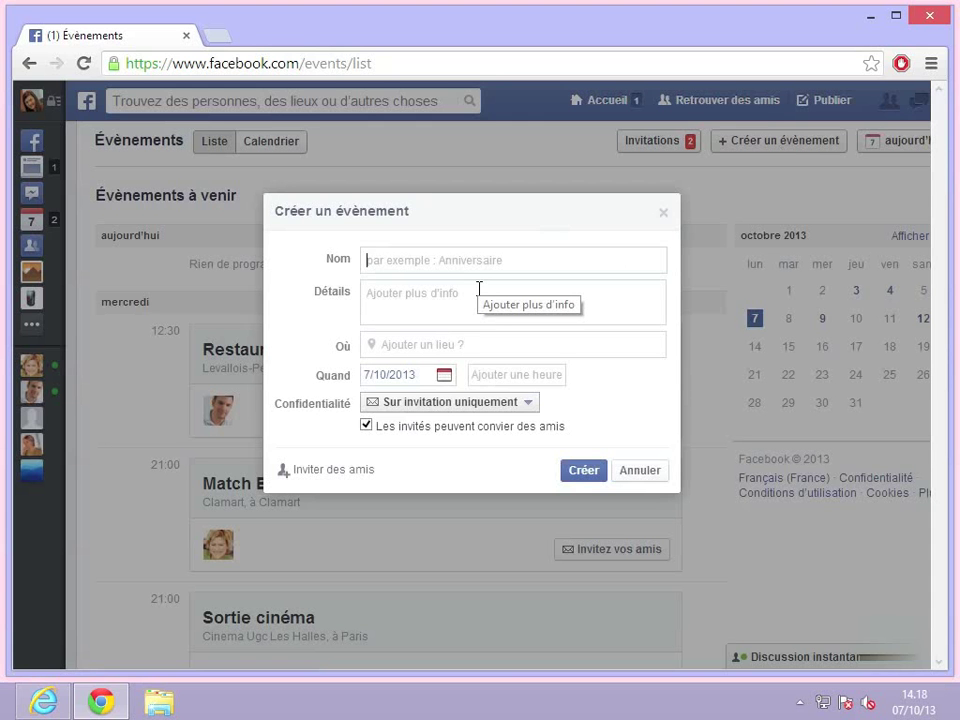
text(Salon Homo)
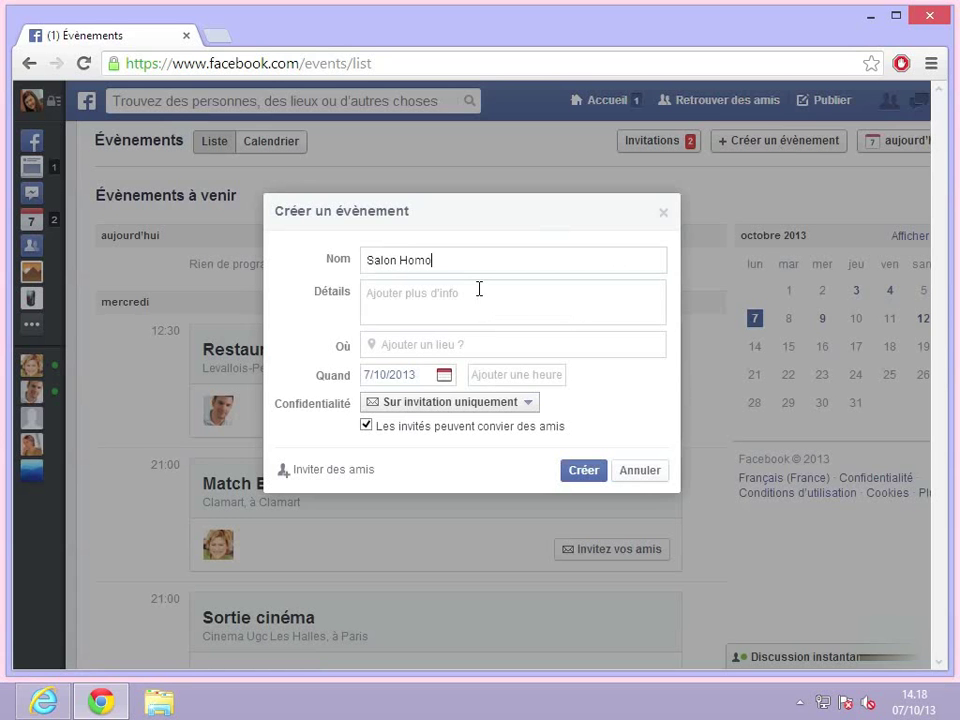
text(Tic)
text(il s'agit)
text( d'un sal)
text(on de )
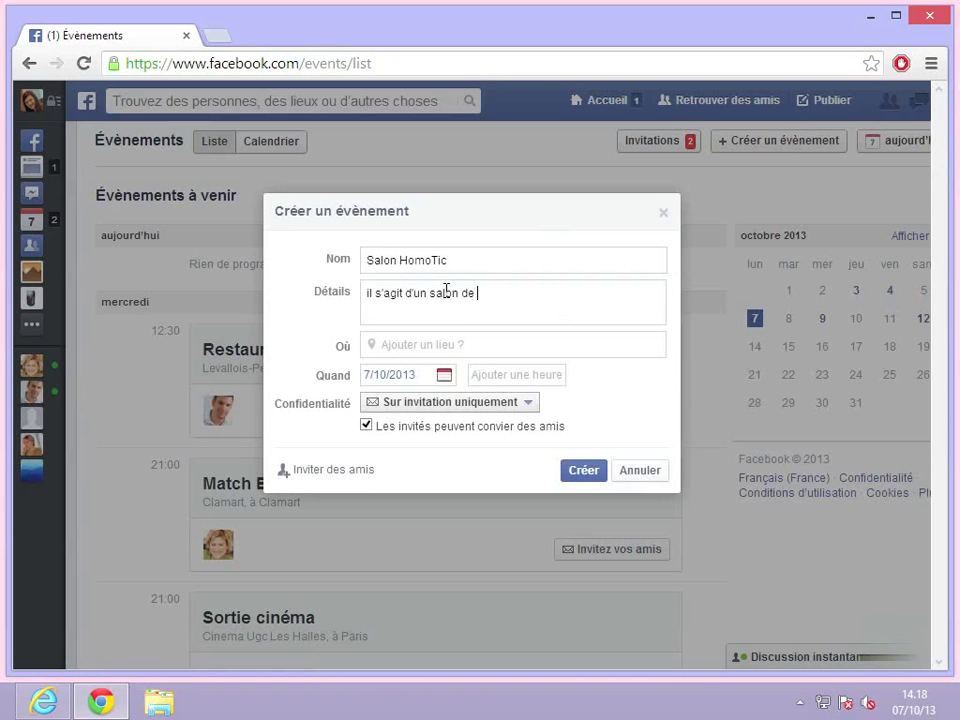
text(la domotique)
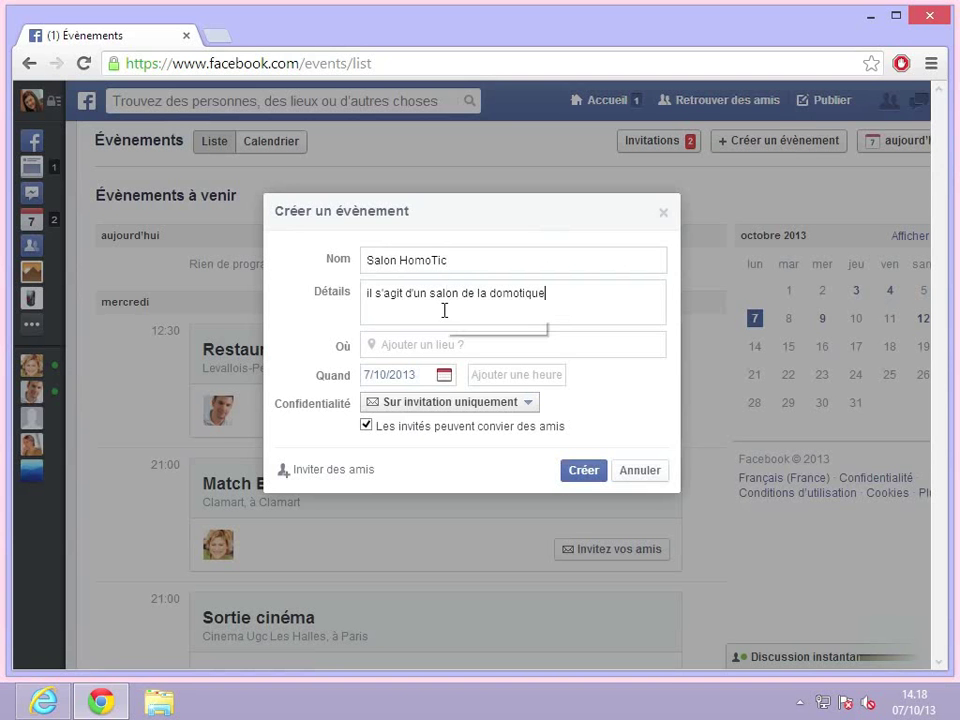
Set the event's location to the suggested place "Porte De Versailles, Paris"
click(425, 347)
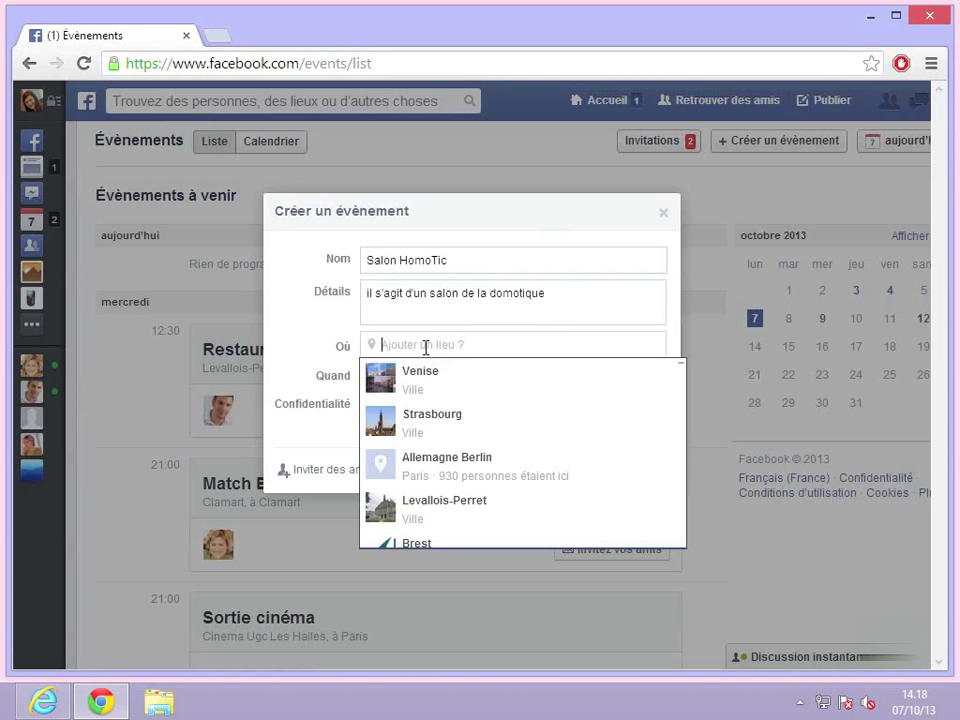
text(po)
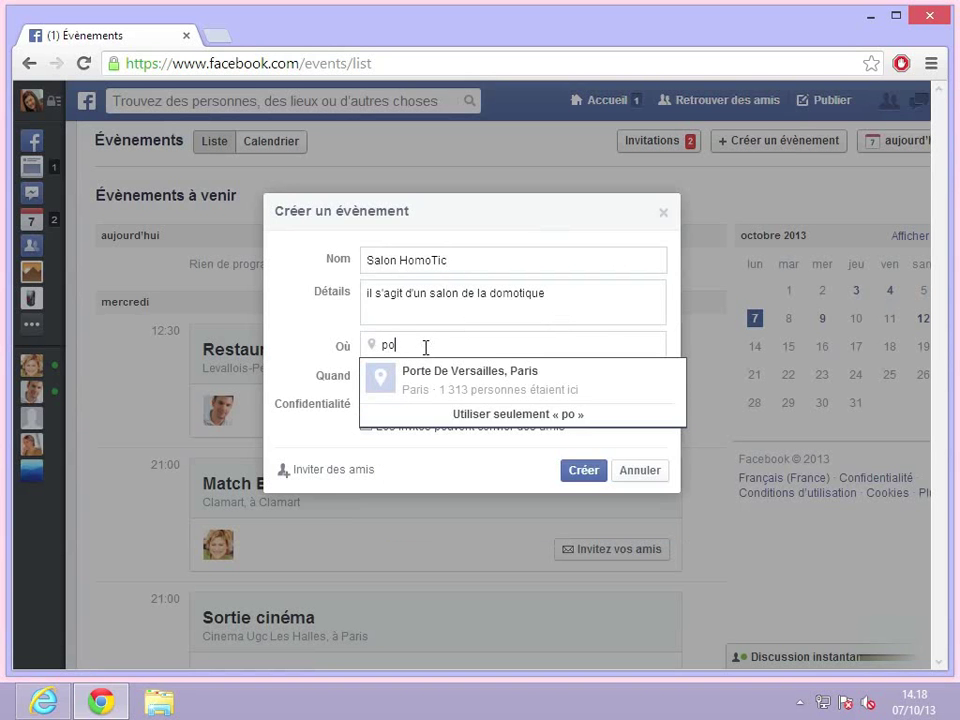
text(rte)
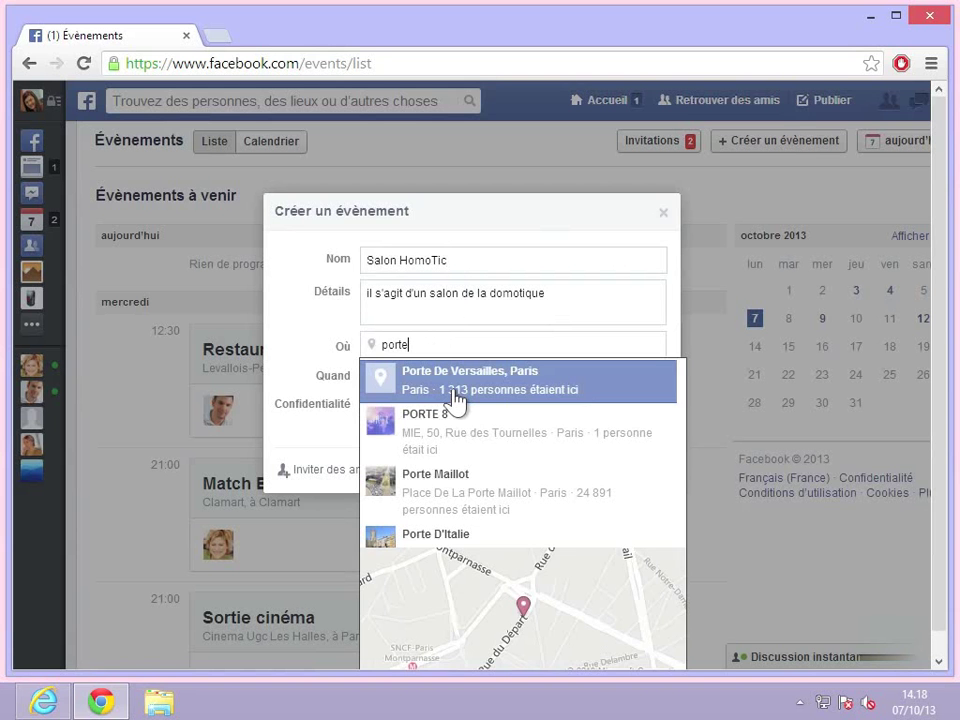
click(455, 397)
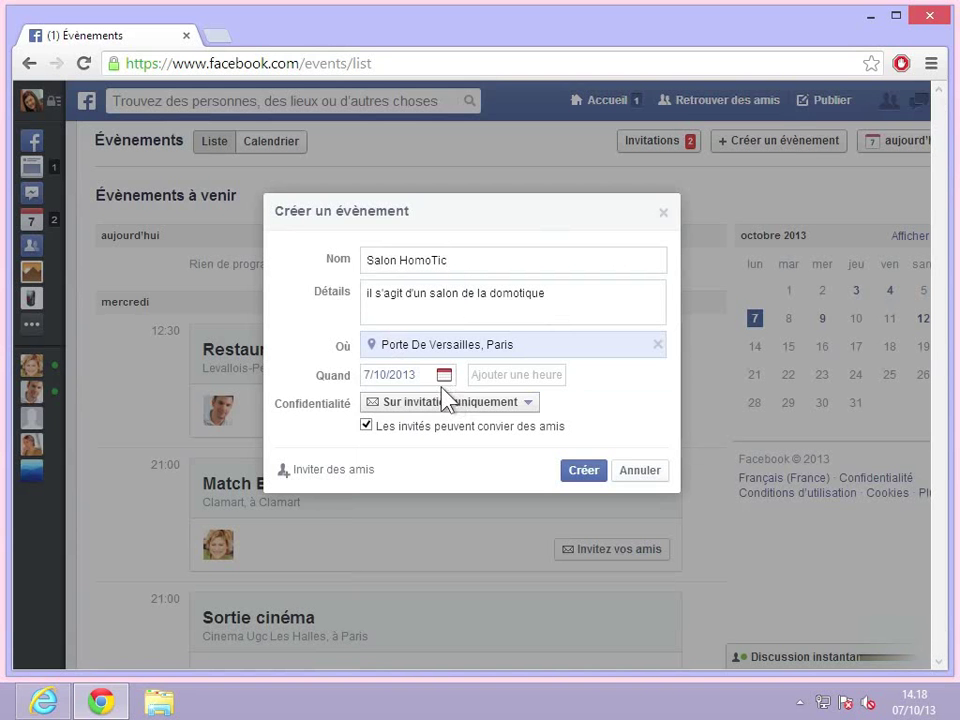
Schedule the event for 23/11/2013 at 08:00
click(445, 379)
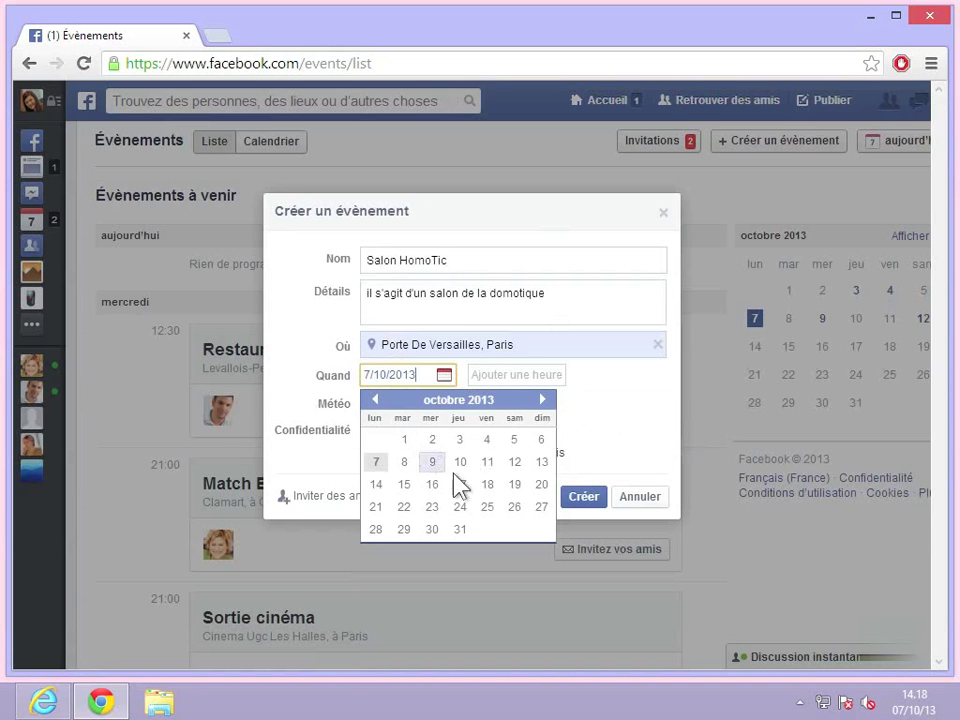
click(543, 400)
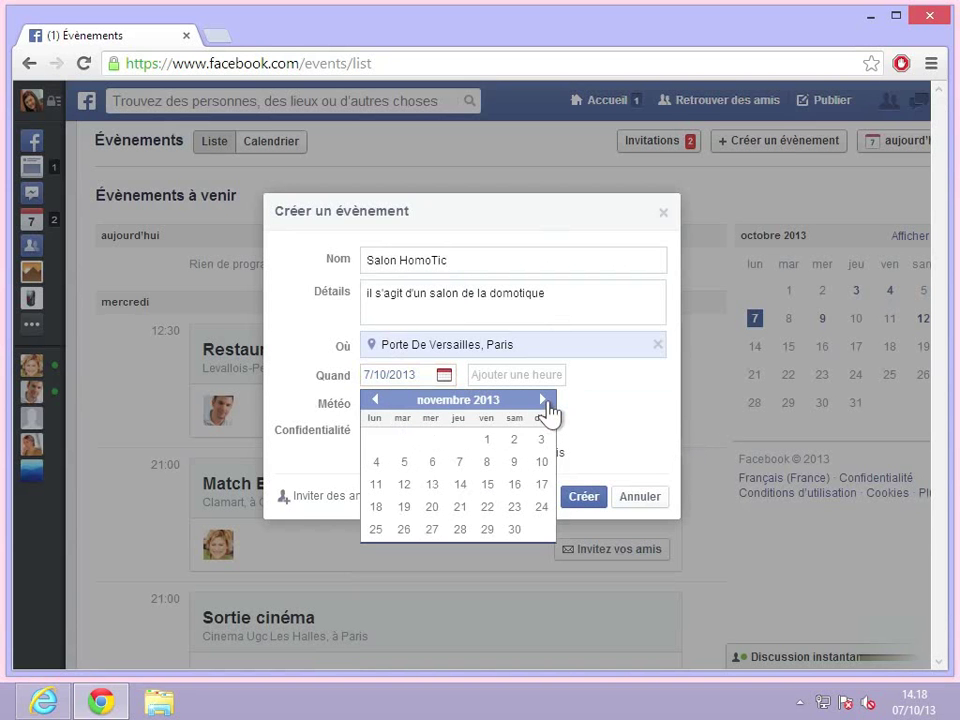
click(515, 509)
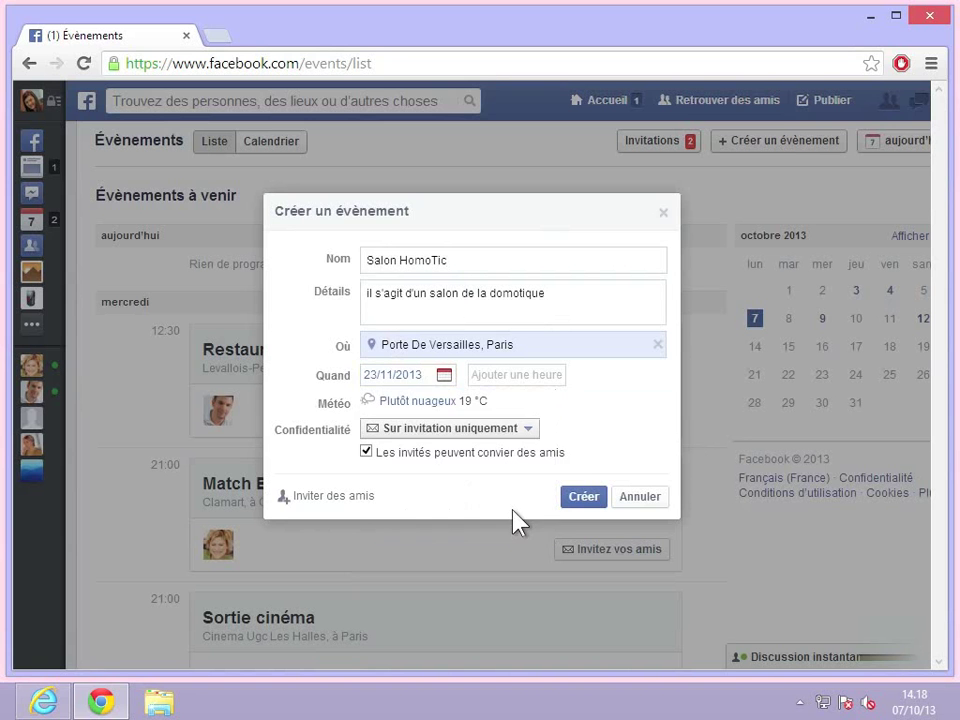
click(495, 371)
text(8)
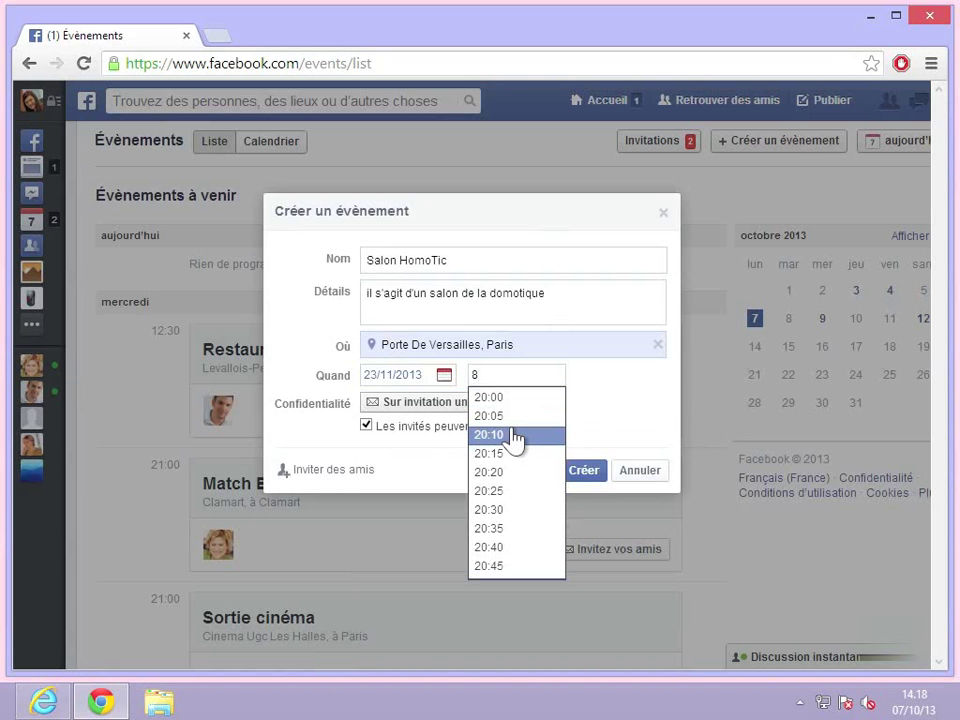
text(:00)
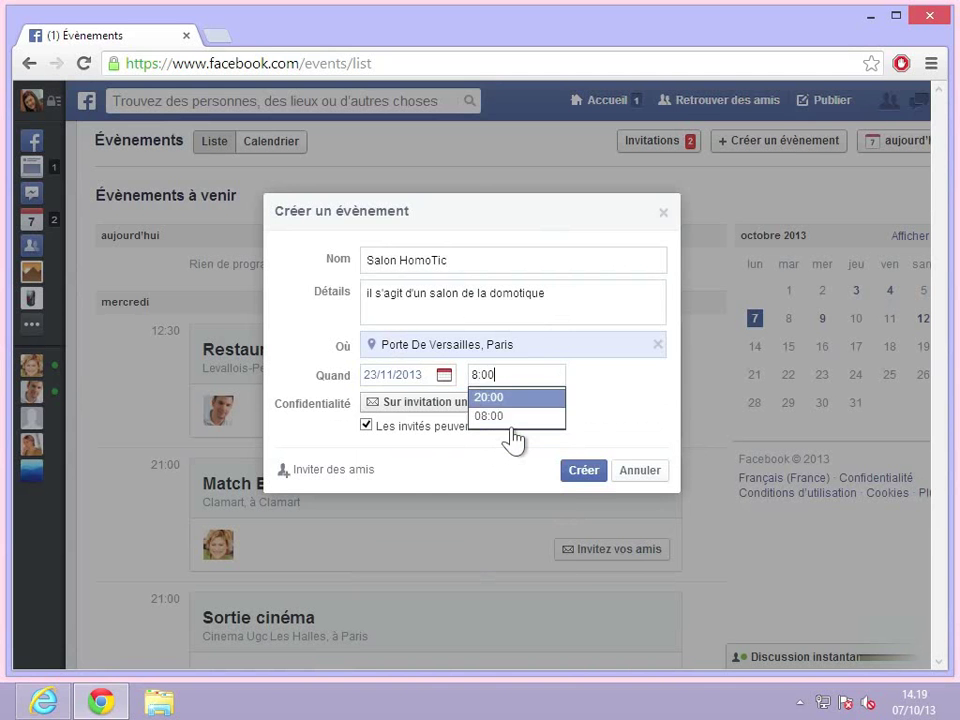
click(498, 420)
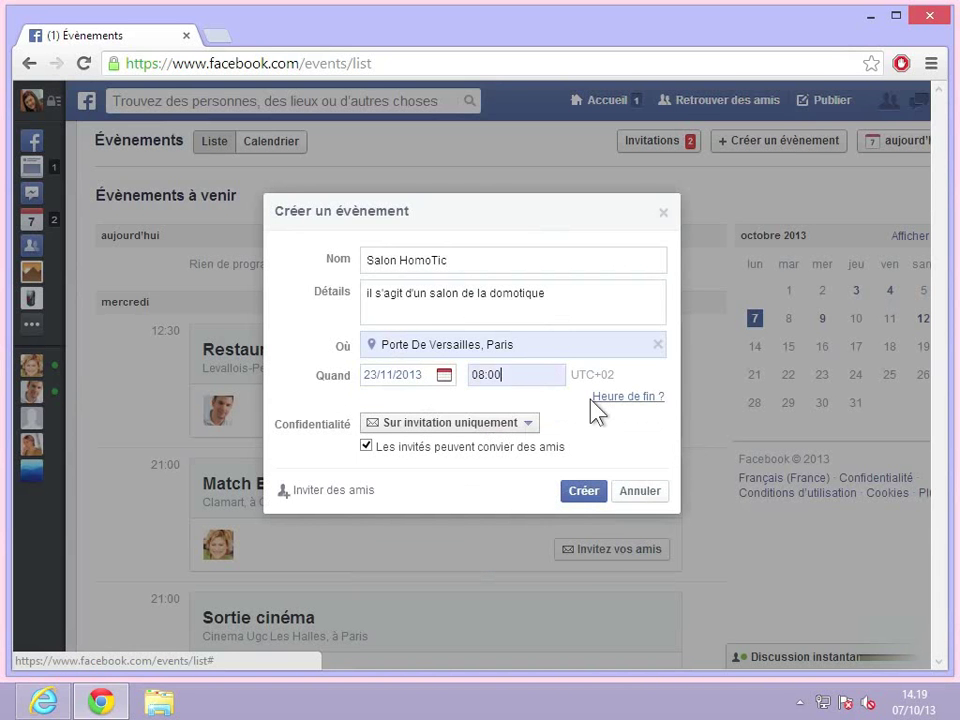
Set the event's privacy to "Sur invitation uniquement" and leave guests allowed to invite friends
click(441, 428)
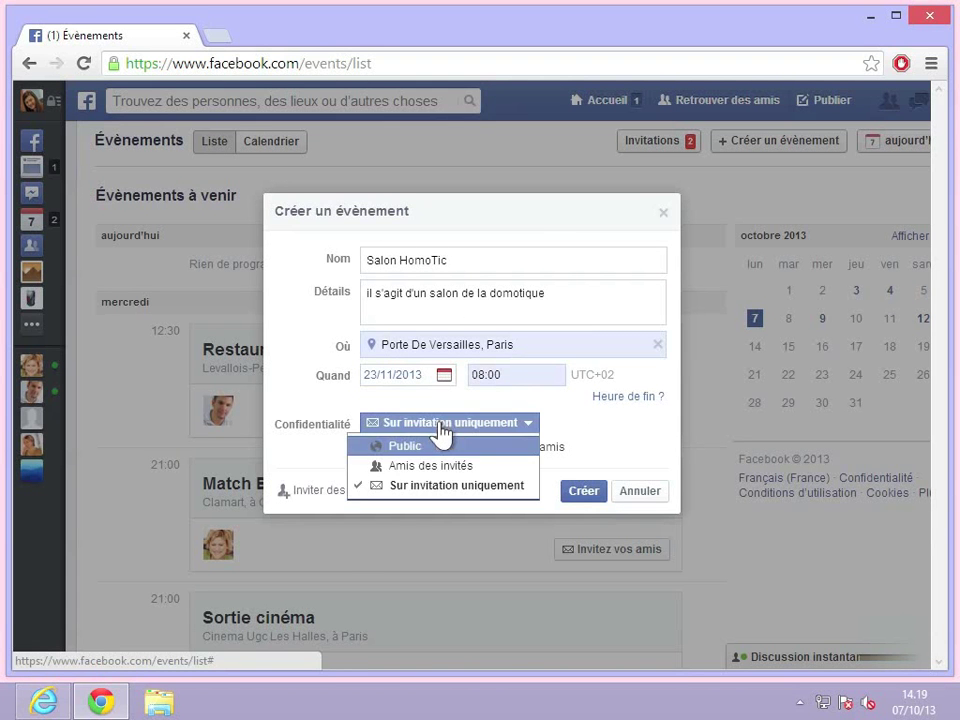
click(411, 486)
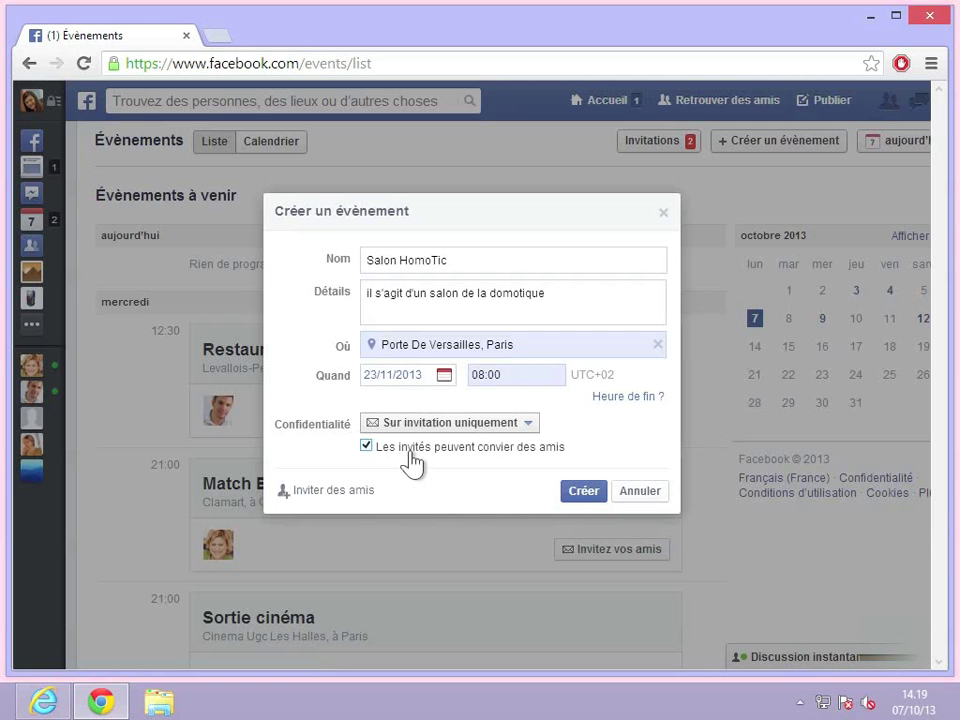
click(413, 462)
click(413, 463)
Open the friend invitation list for the event and select the first friend
click(576, 502)
click(353, 492)
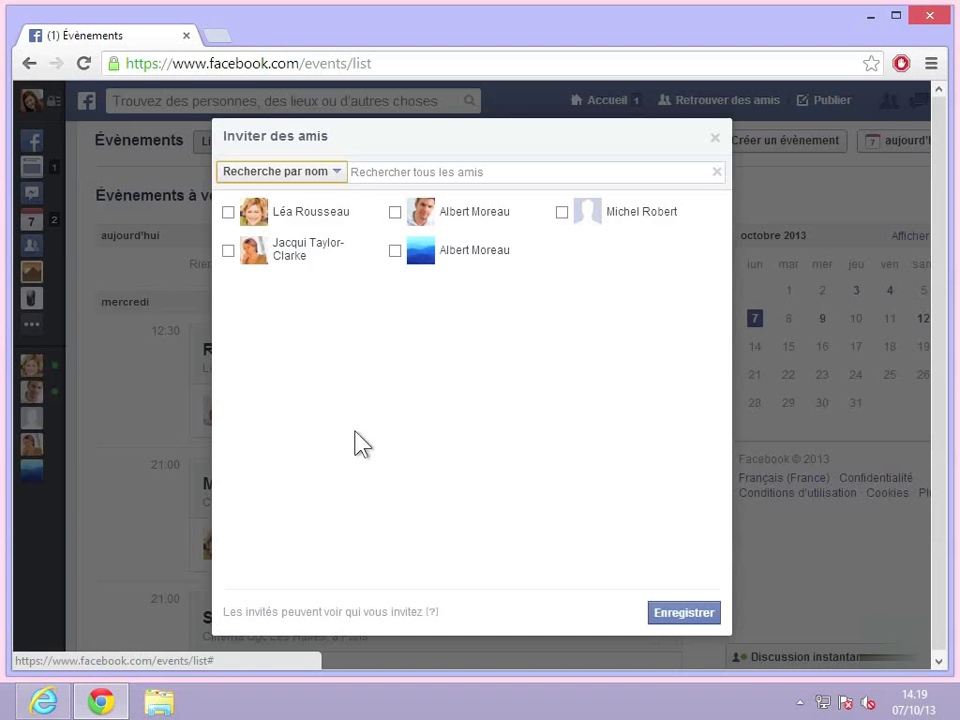
click(228, 213)
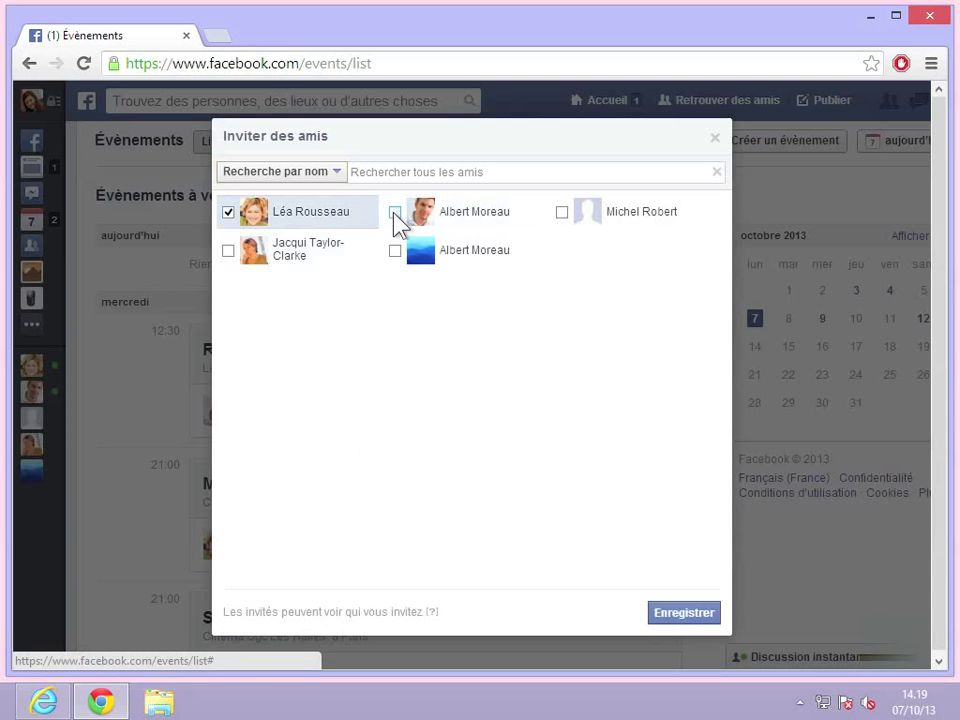
click(330, 173)
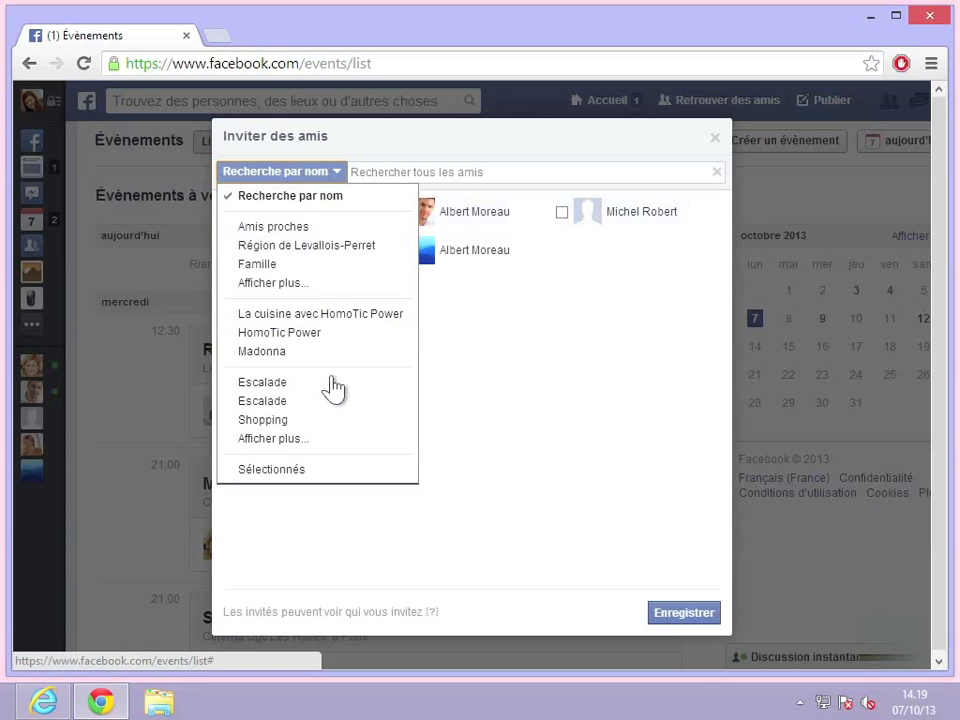
click(544, 360)
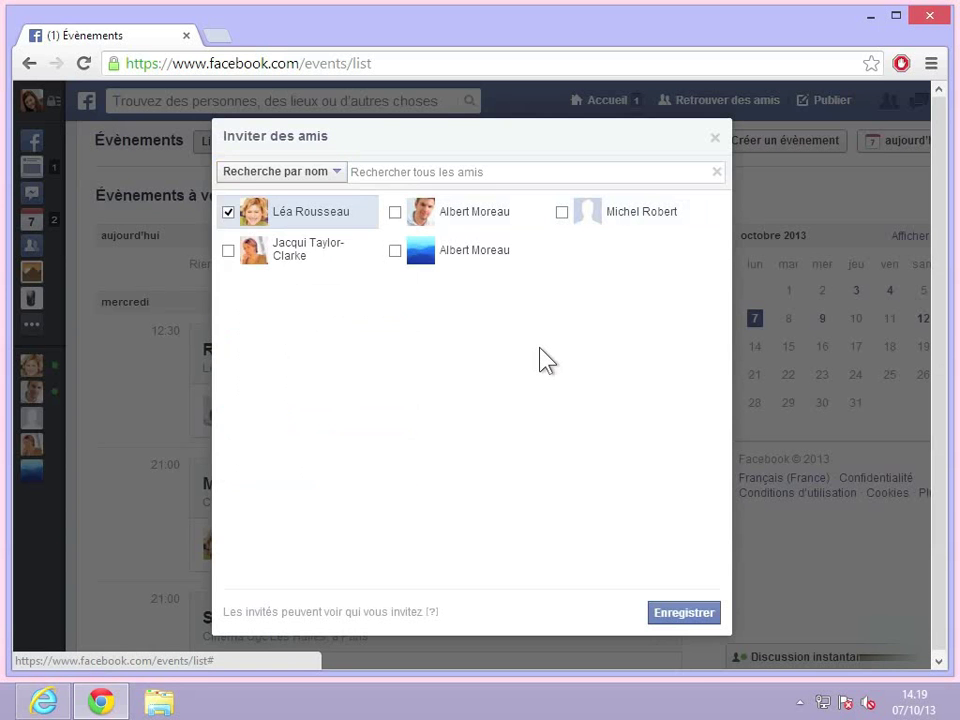
click(333, 176)
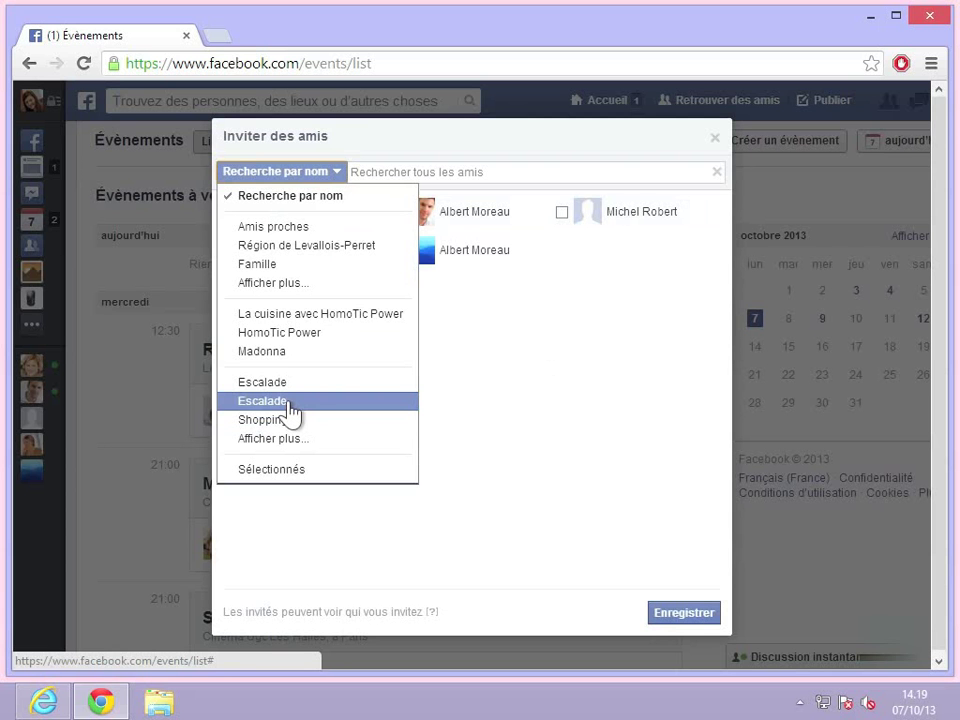
click(467, 407)
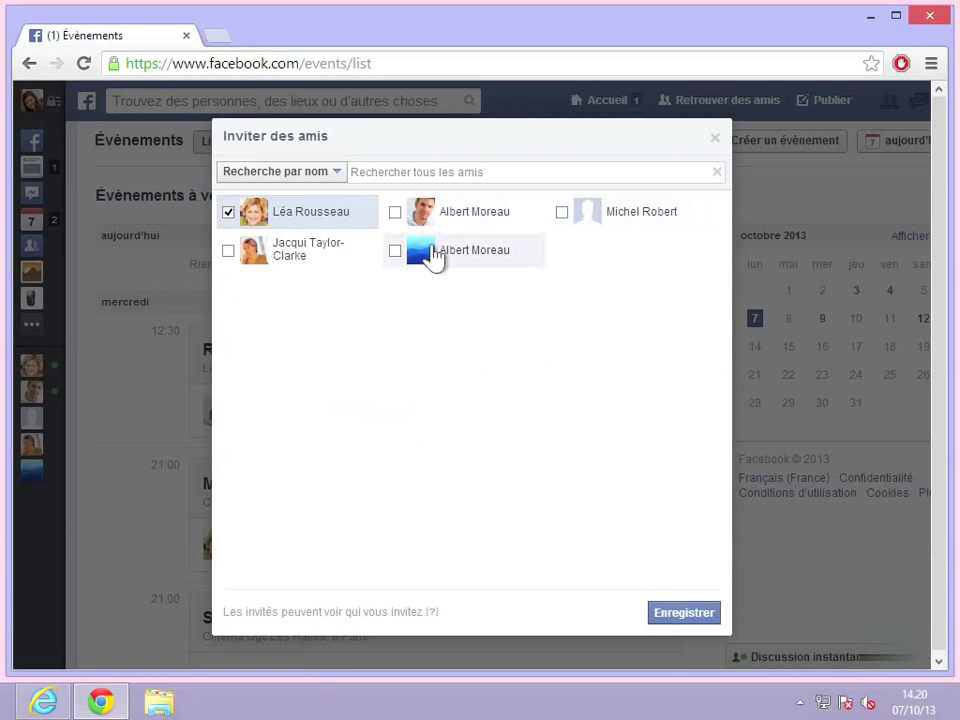
Add the second friend of the first row and the first friend of the second row, save the invitations and create the event
click(403, 221)
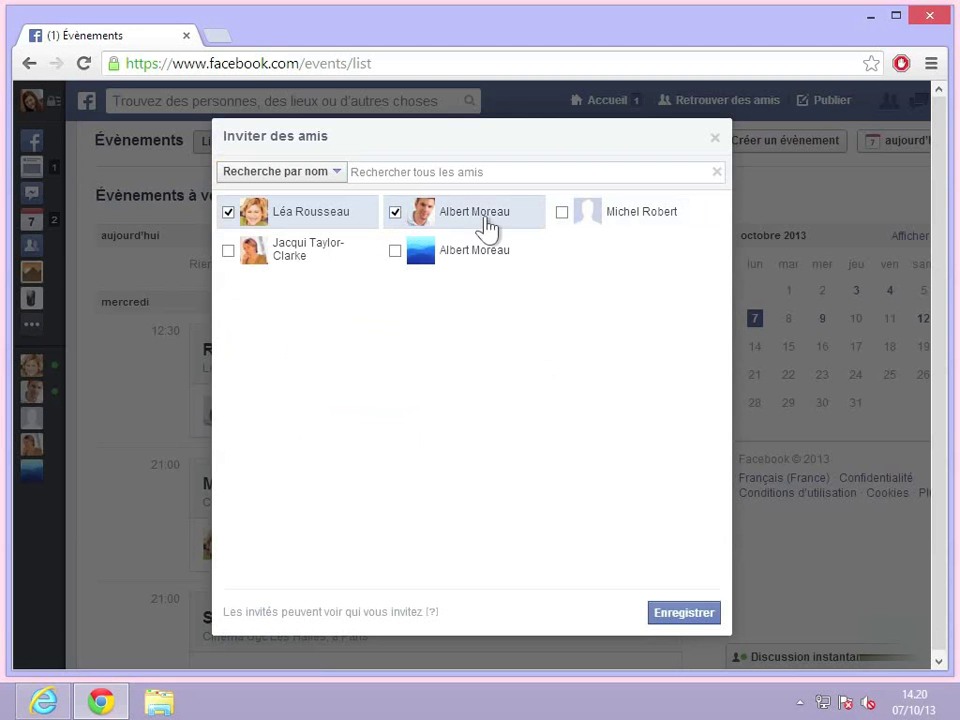
click(238, 258)
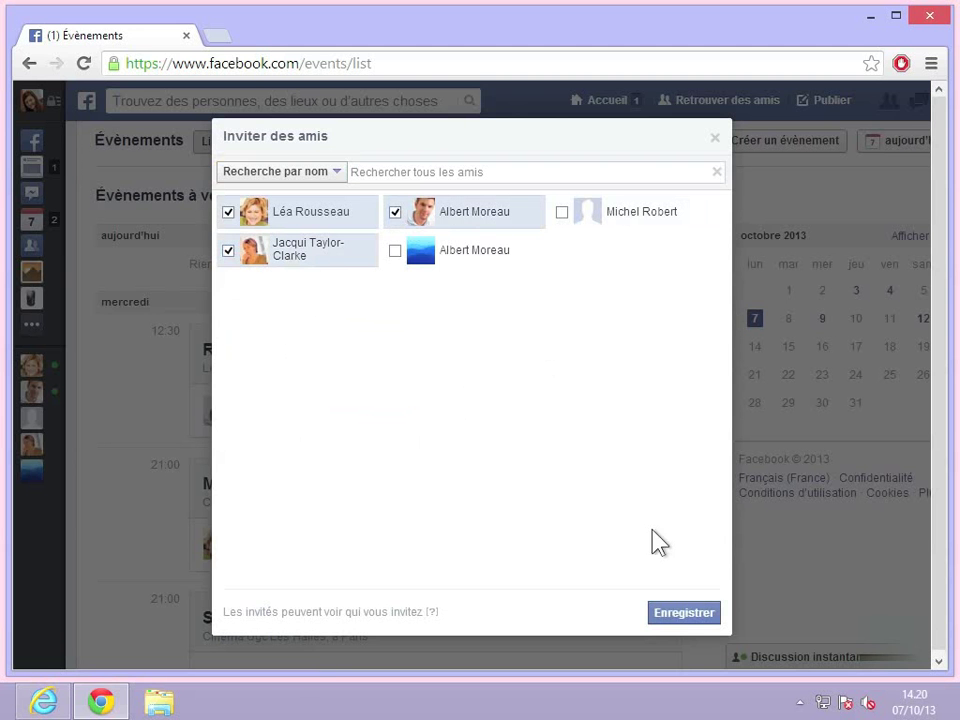
click(688, 616)
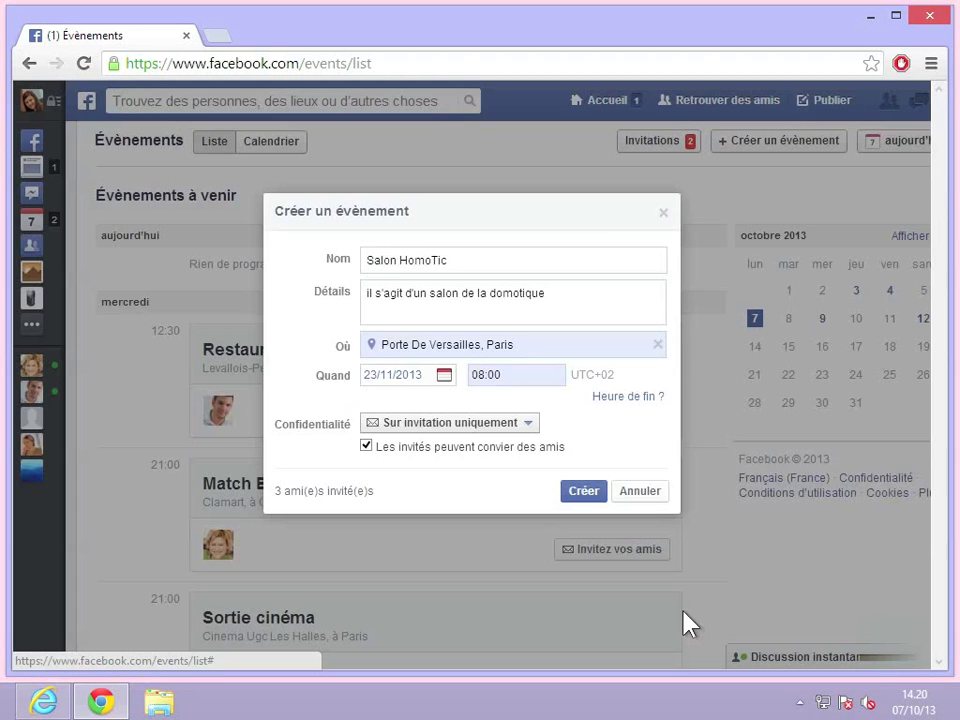
click(590, 506)
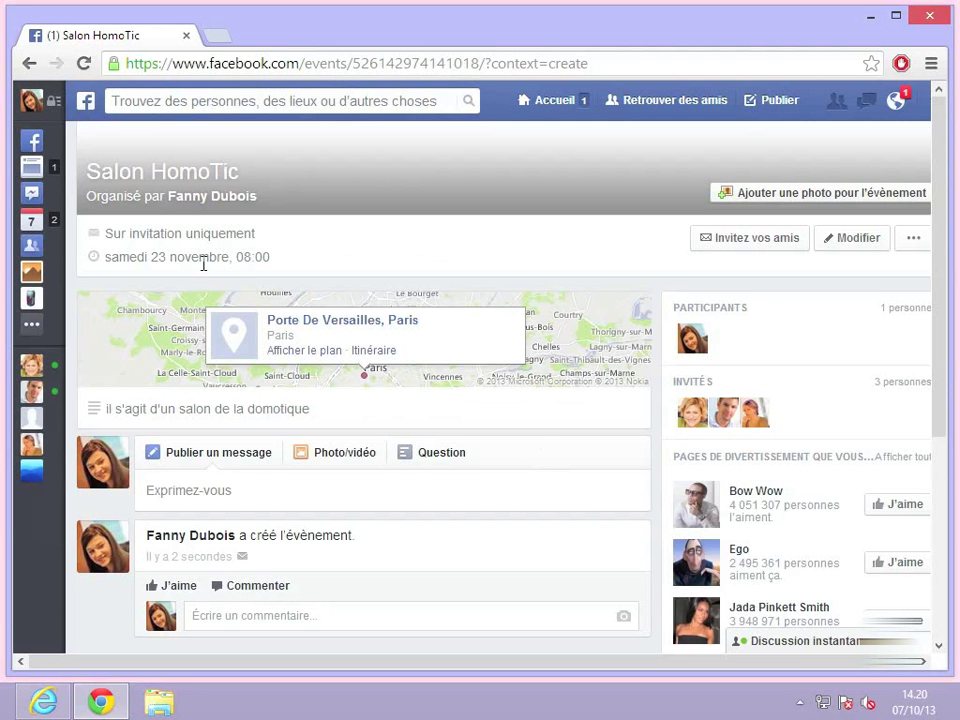
Return to the events list and look through the upcoming events
click(41, 228)
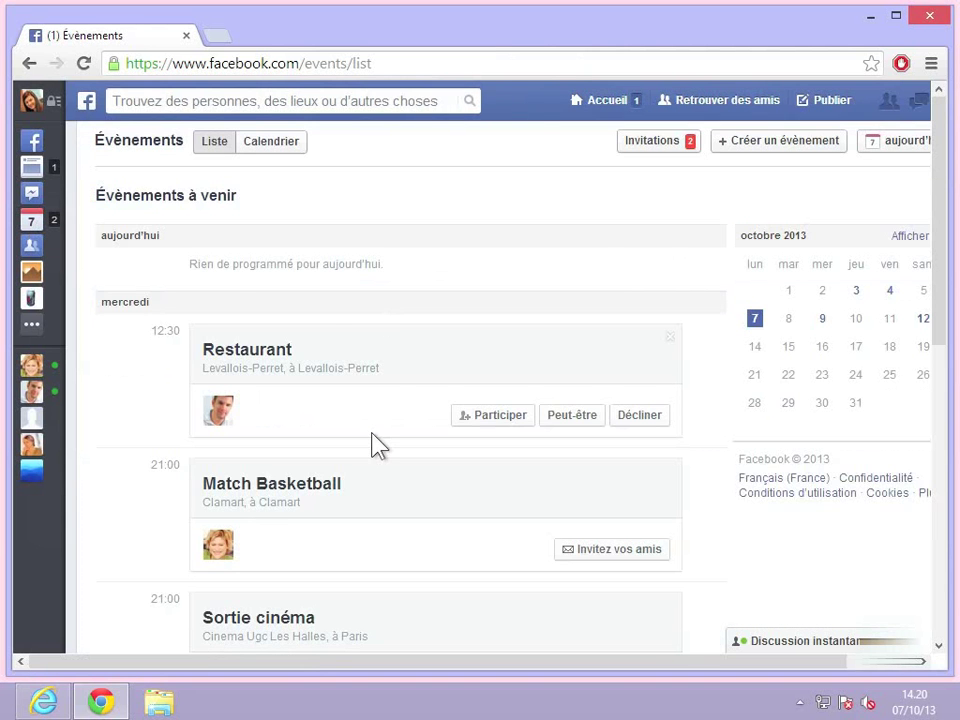
scroll(374, 445, down, 2)
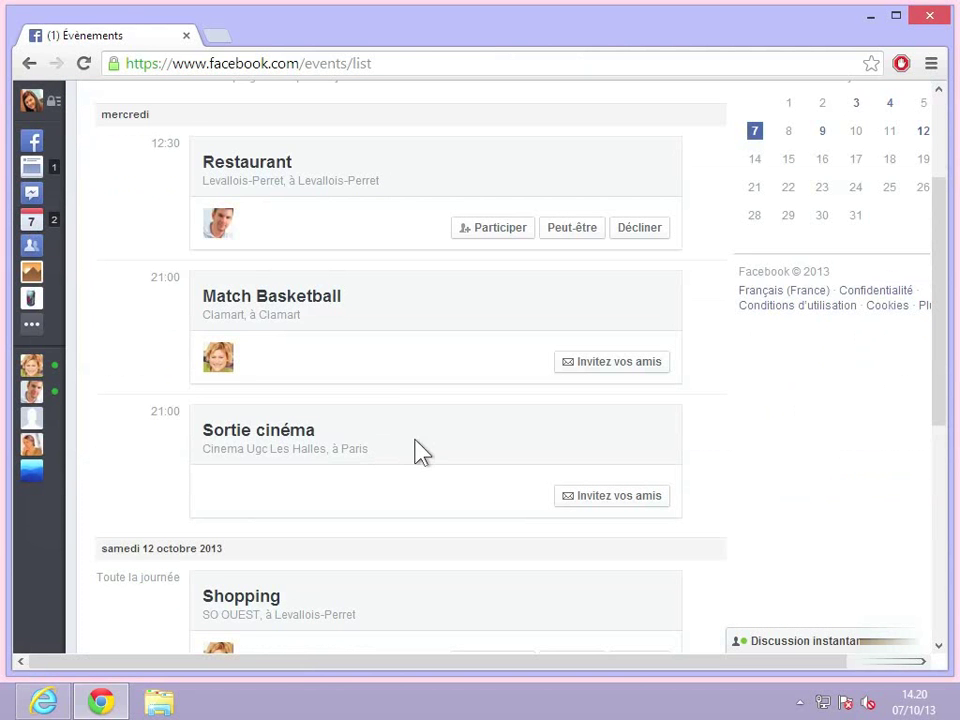
scroll(800, 222, up, 1)
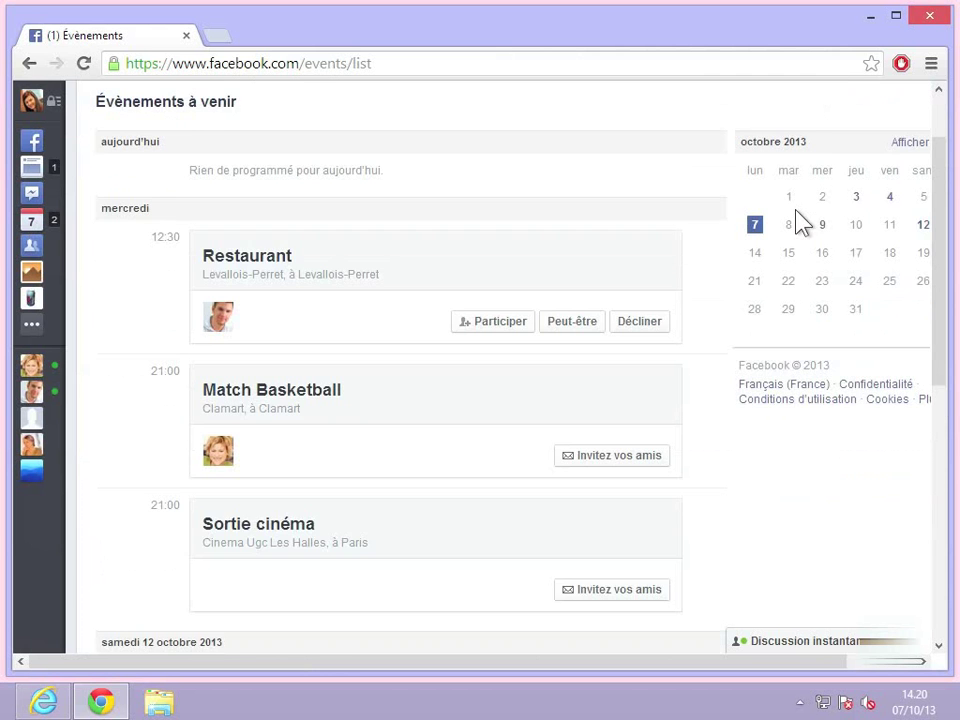
scroll(825, 242, up, 1)
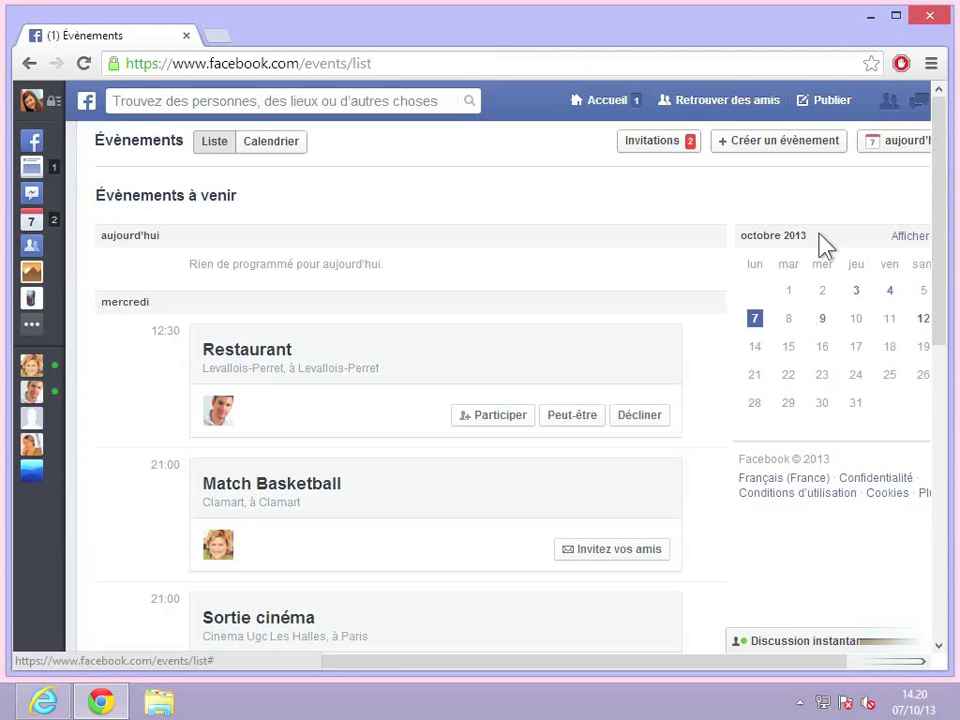
Show the events as a calendar and open the Salon HomoTic event on 23 November 2013
click(276, 148)
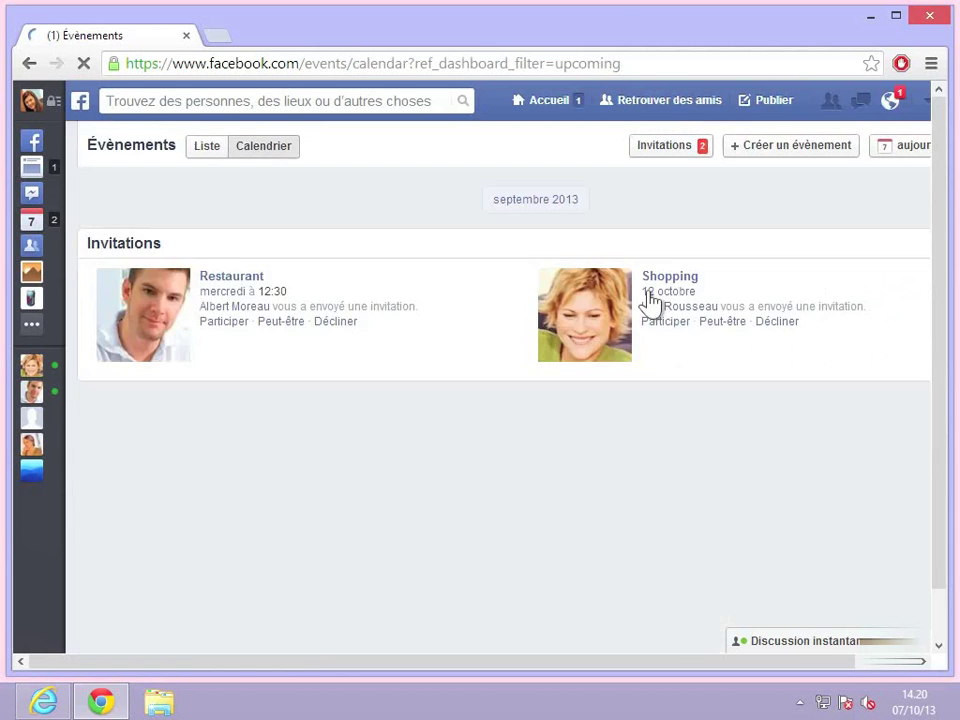
scroll(638, 333, down, 11)
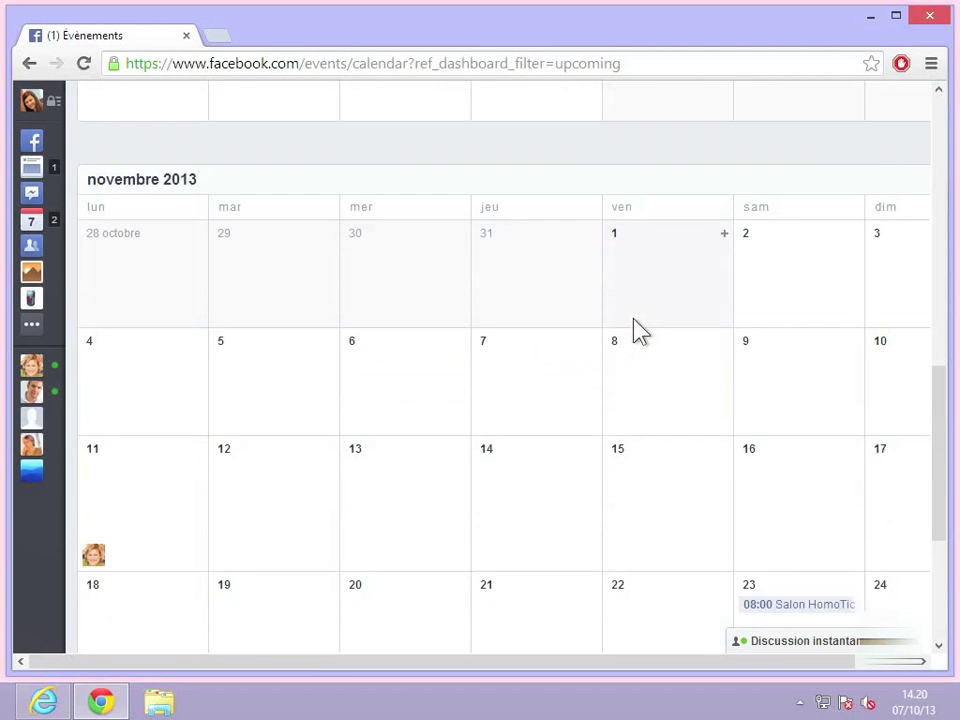
click(782, 431)
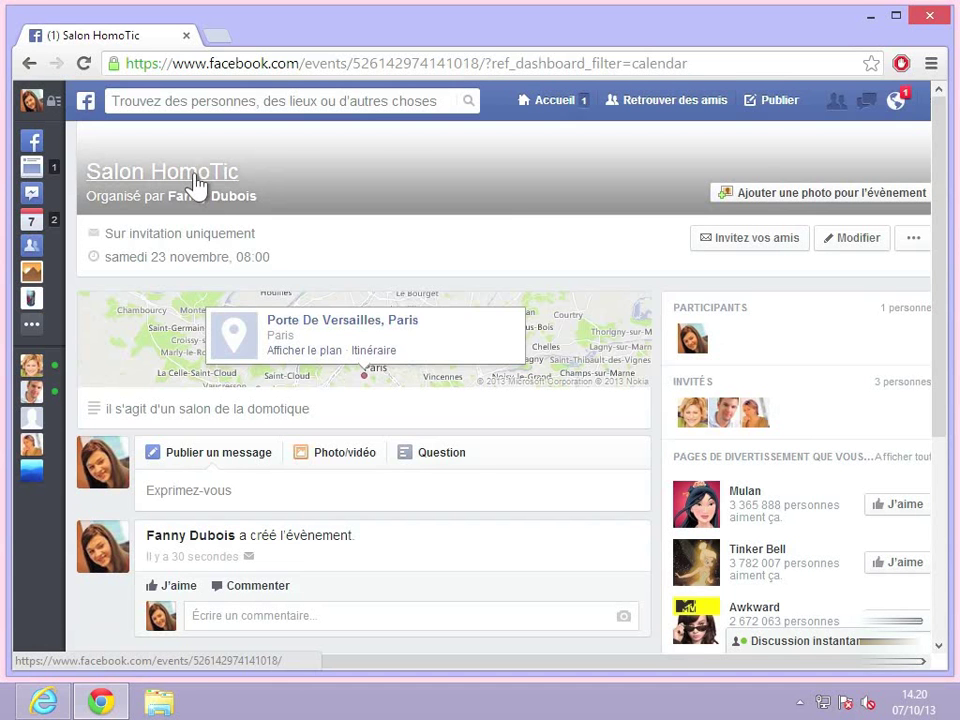
mouse_move(212, 204)
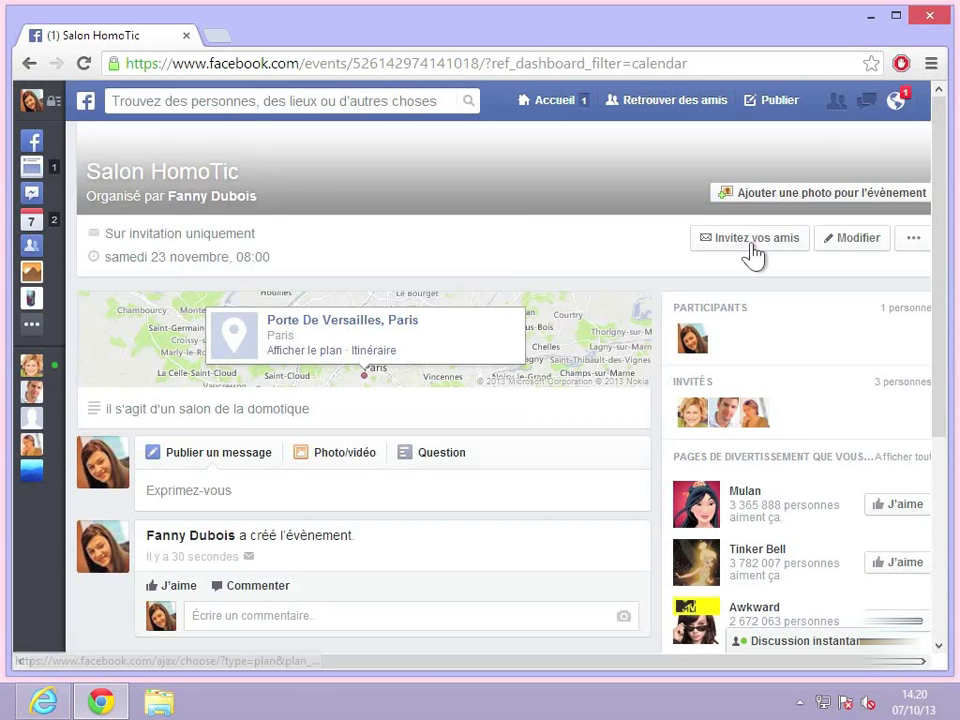
Invite the third friend of the first row to the Salon HomoTic event and save the invitation
scroll(752, 252, right, 1)
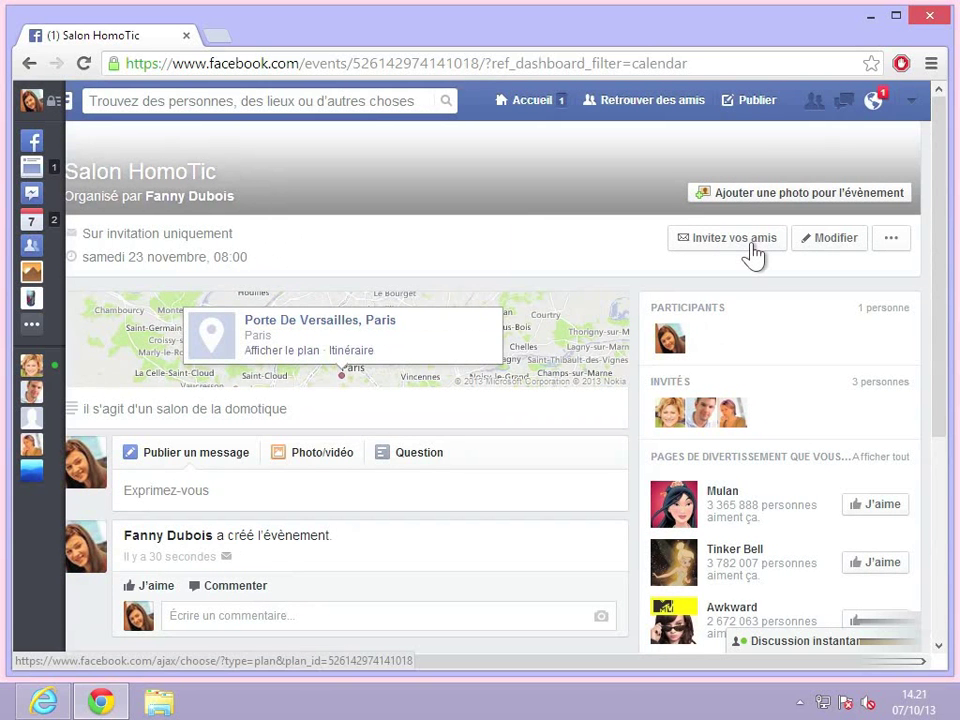
click(748, 246)
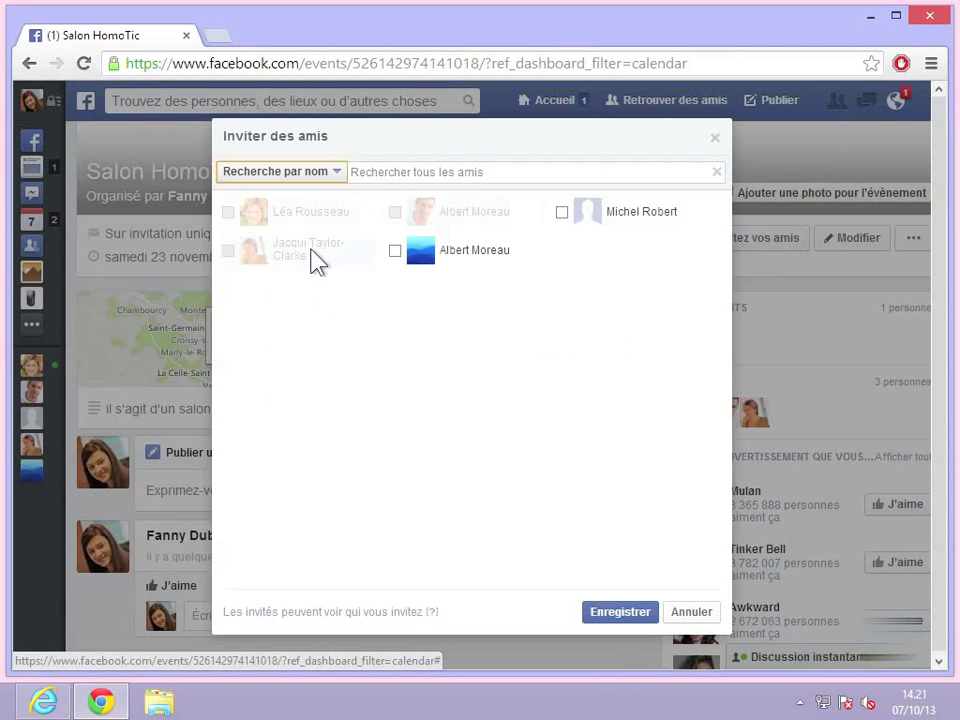
click(562, 212)
click(645, 613)
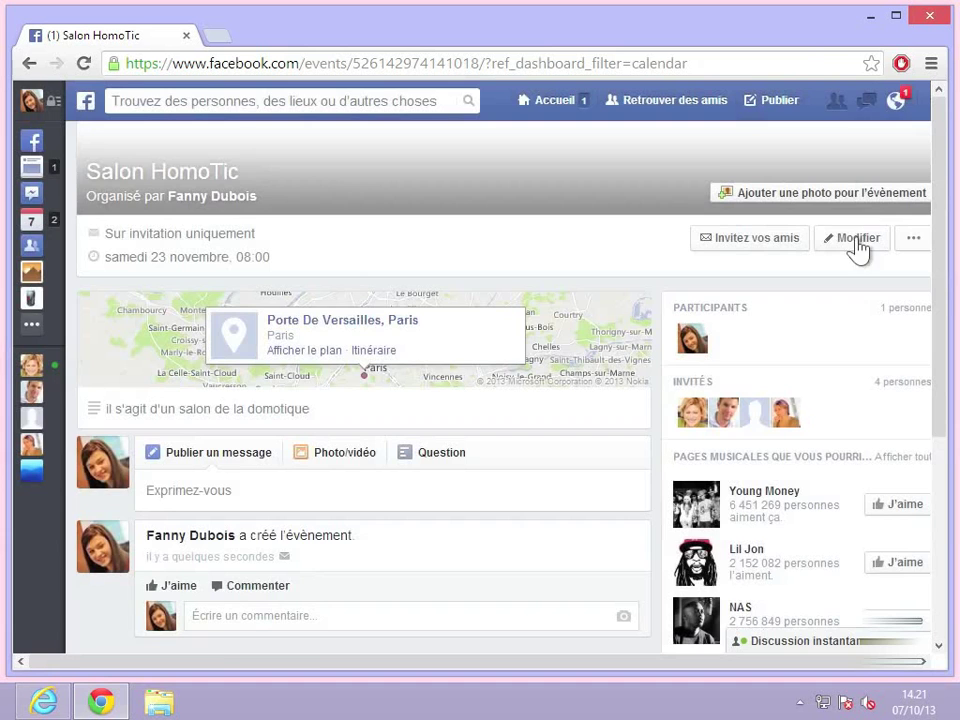
Review the event's editable information and its additional management options, leaving both without making changes
click(855, 240)
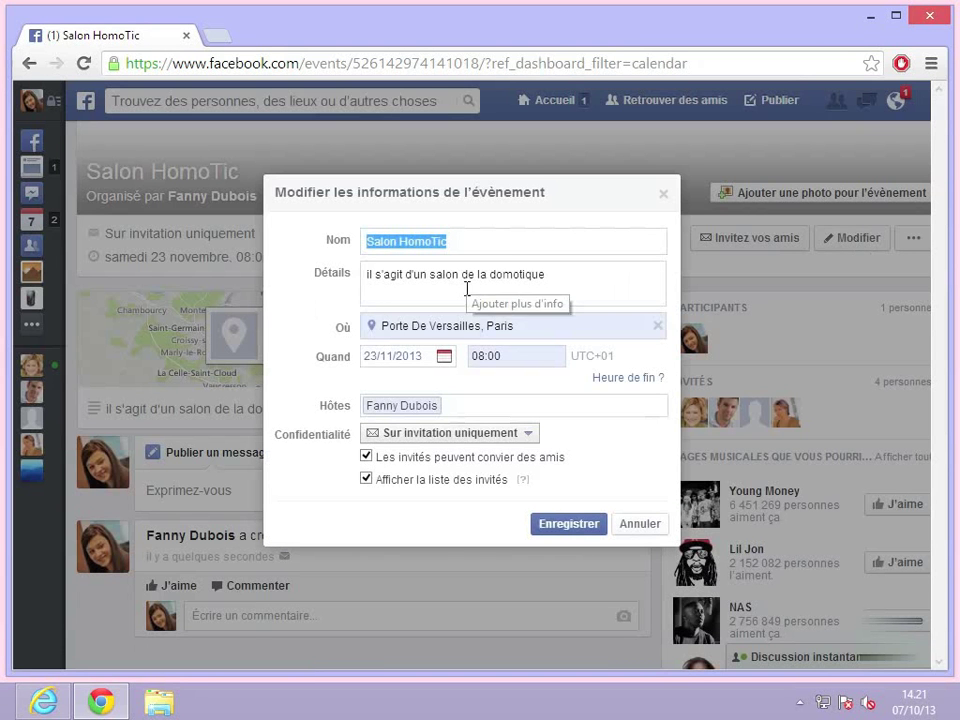
click(641, 525)
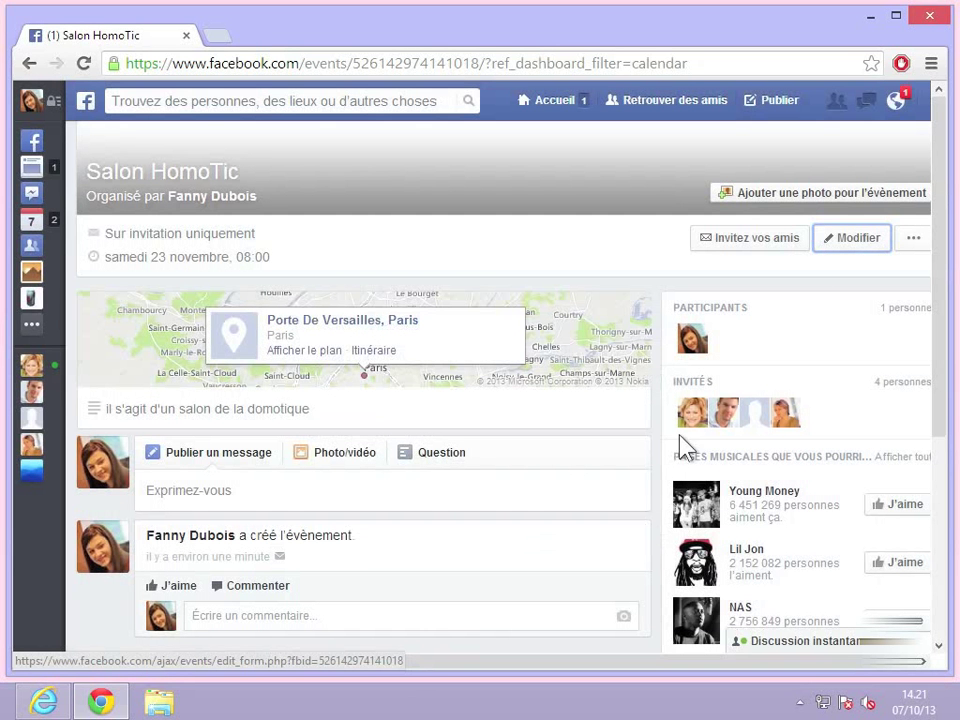
click(914, 240)
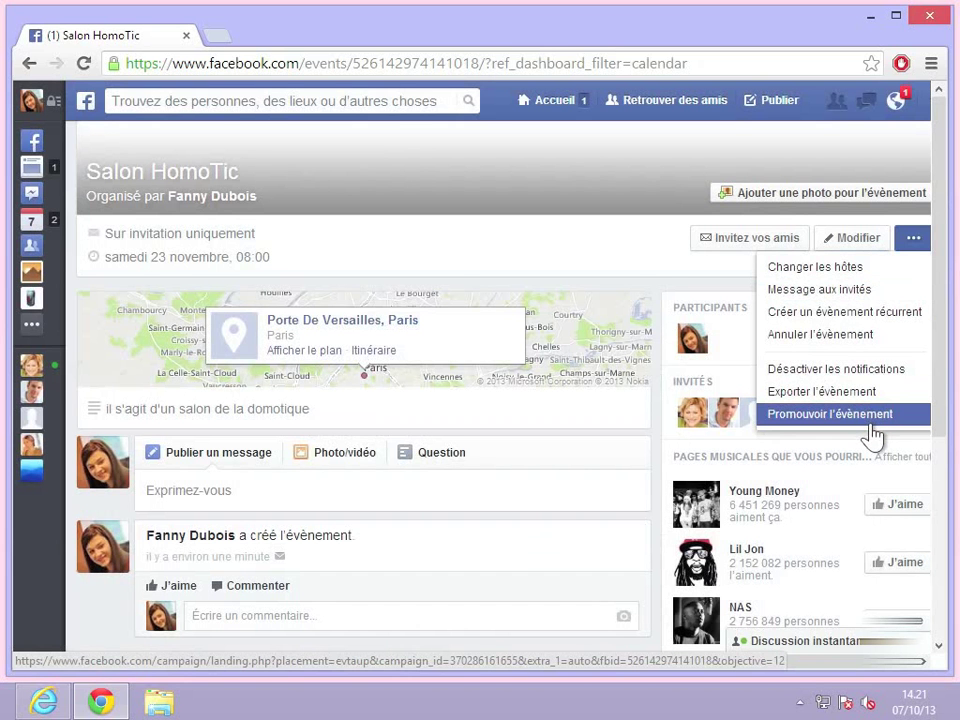
click(595, 265)
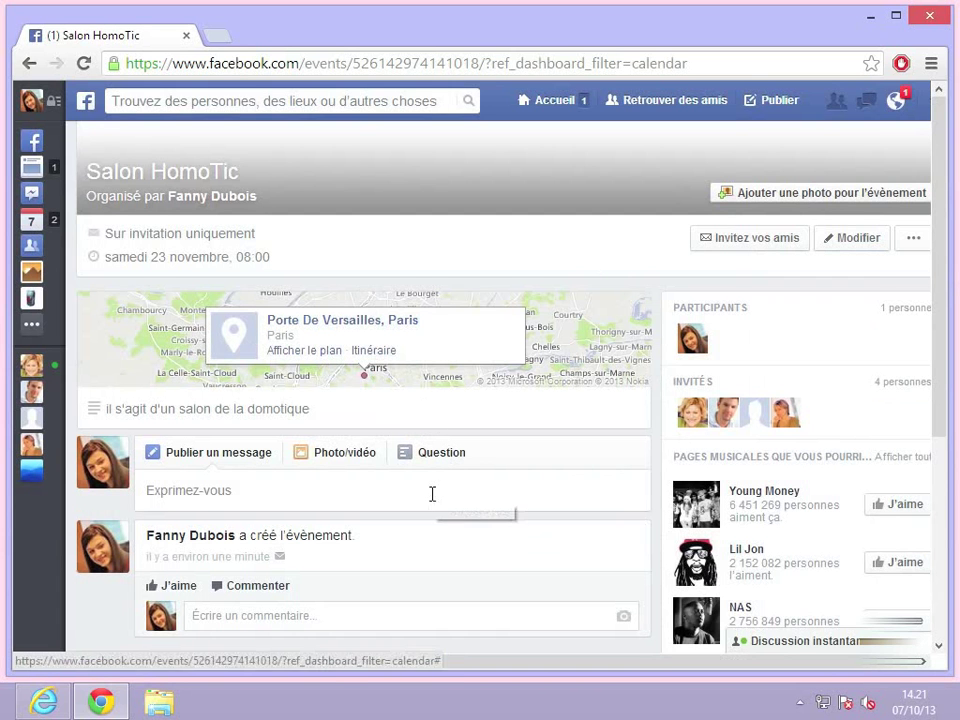
Examine the profile cards of the last two guests in the event's invited list
scroll(433, 500, down, 1)
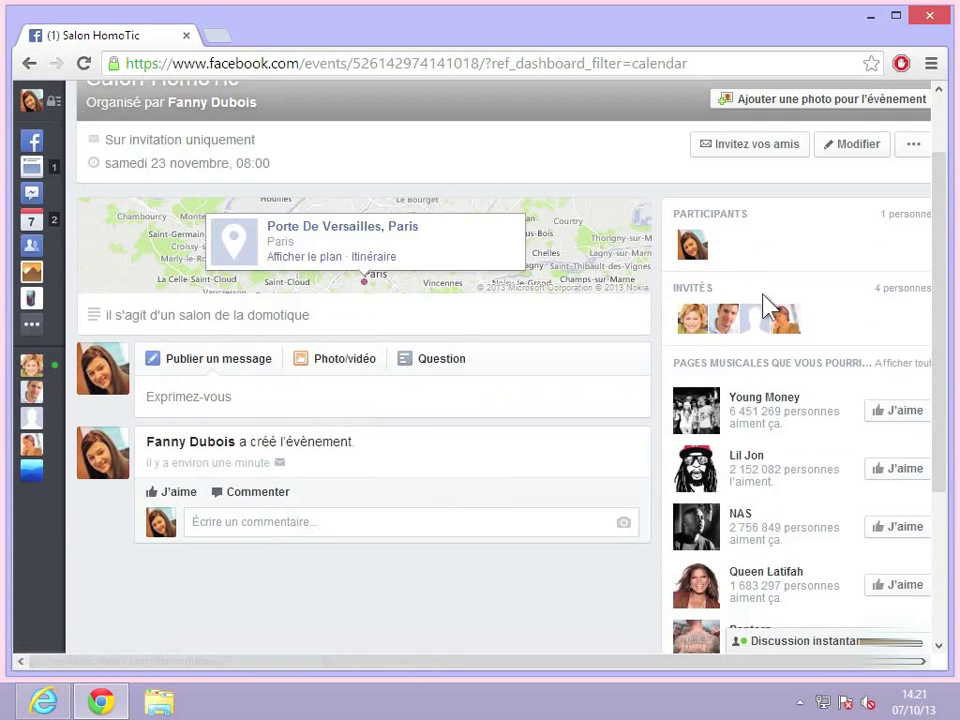
mouse_move(757, 325)
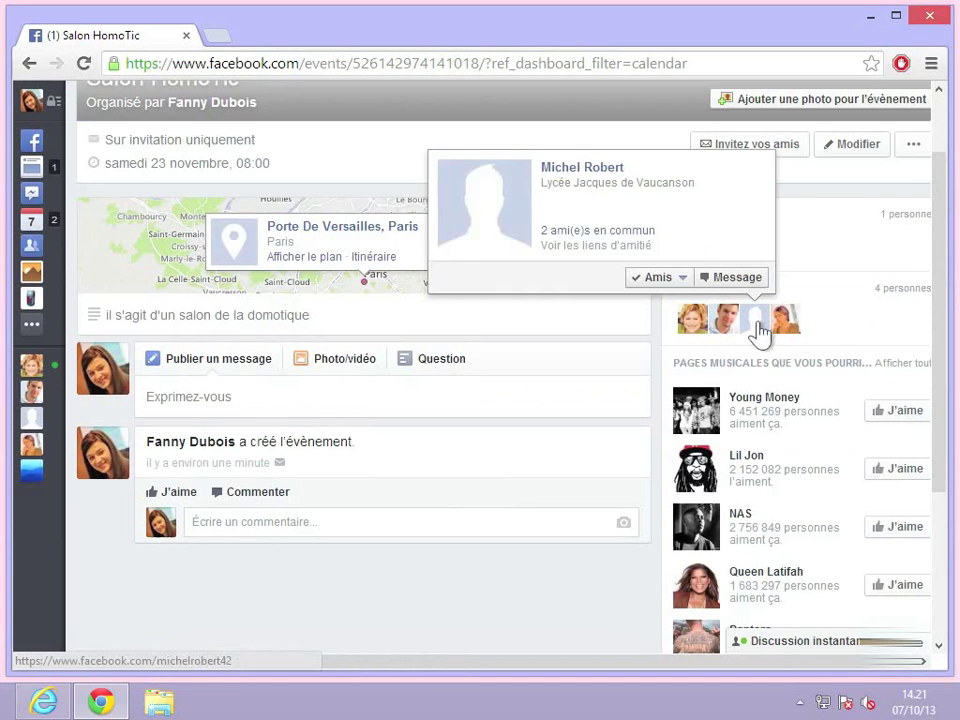
mouse_move(798, 327)
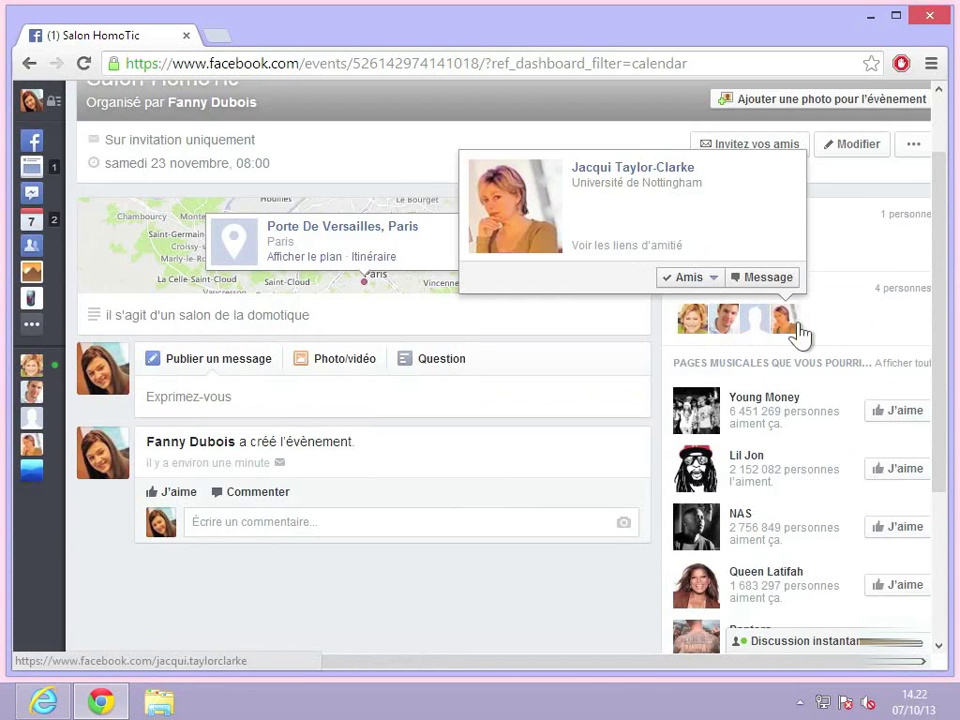
scroll(797, 331, up, 1)
Go to the account's own profile page and open its Évènements section
click(32, 106)
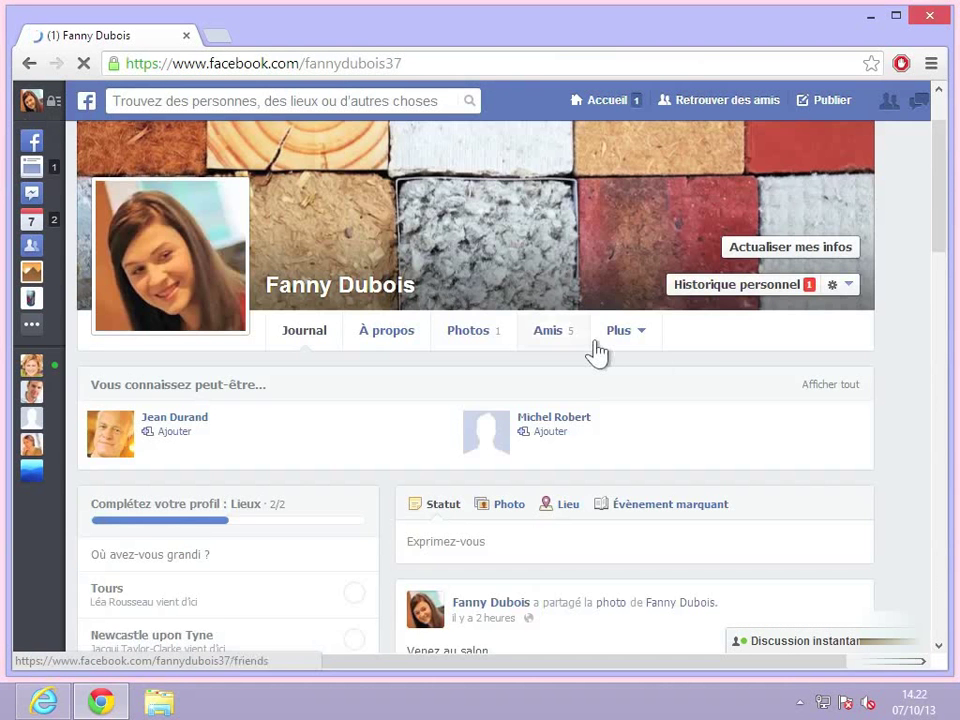
click(643, 336)
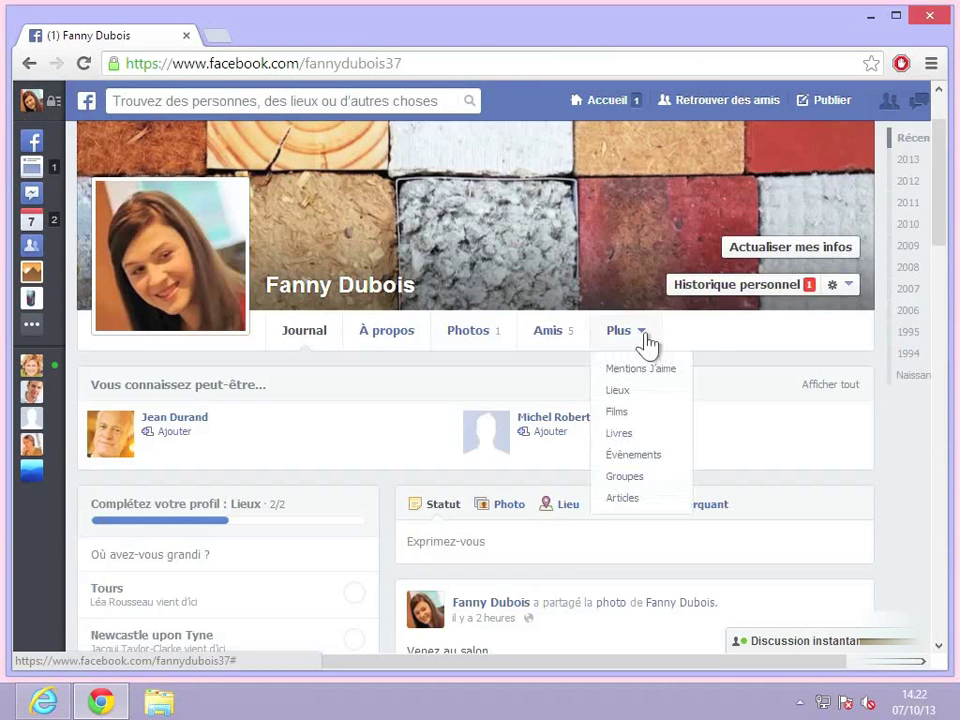
click(645, 343)
click(630, 436)
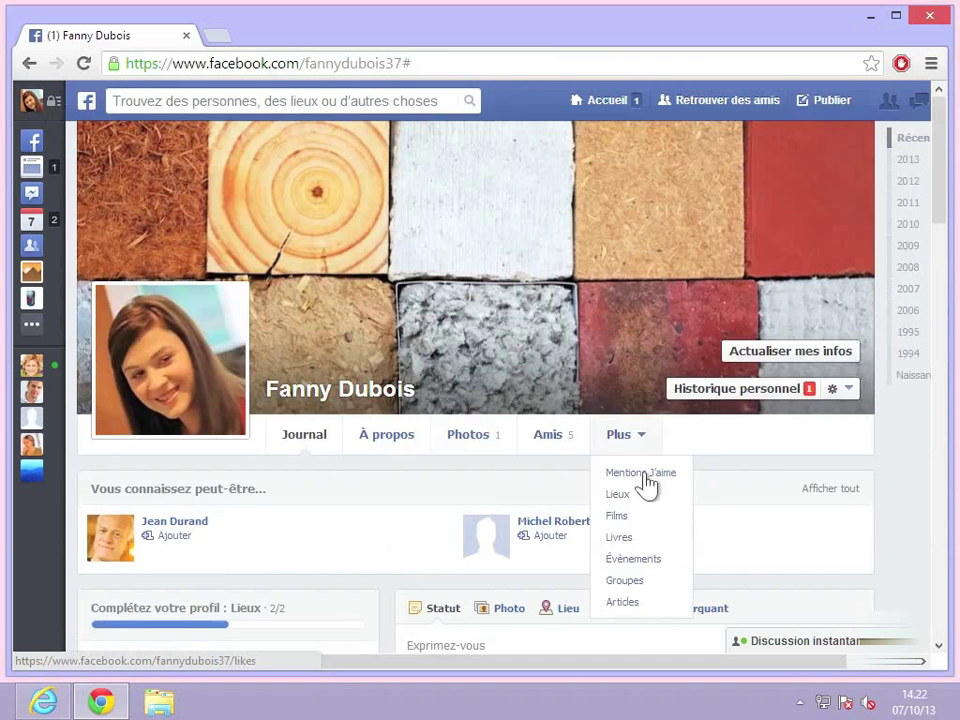
click(646, 556)
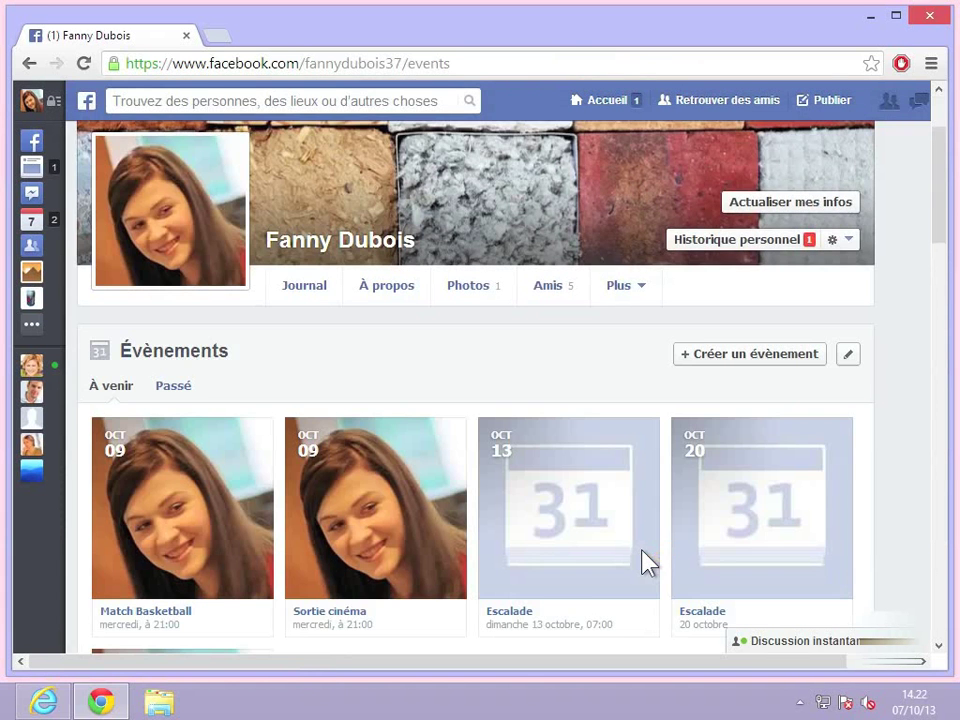
Find Salon HomoTic among the profile's upcoming events and open its event page
scroll(647, 563, down, 2)
scroll(648, 563, down, 1)
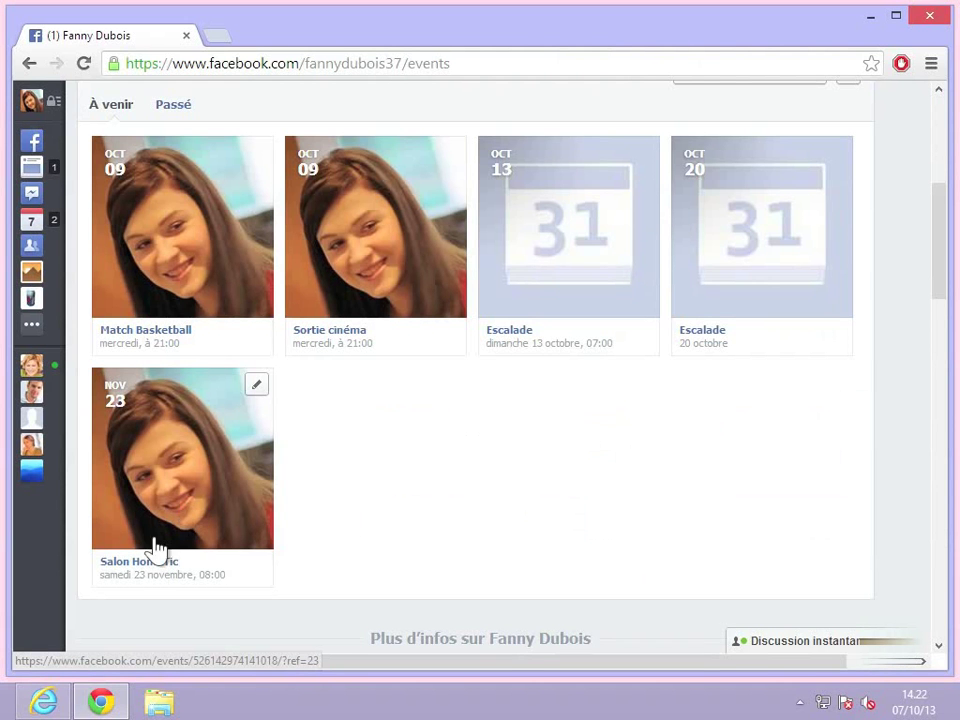
mouse_move(150, 568)
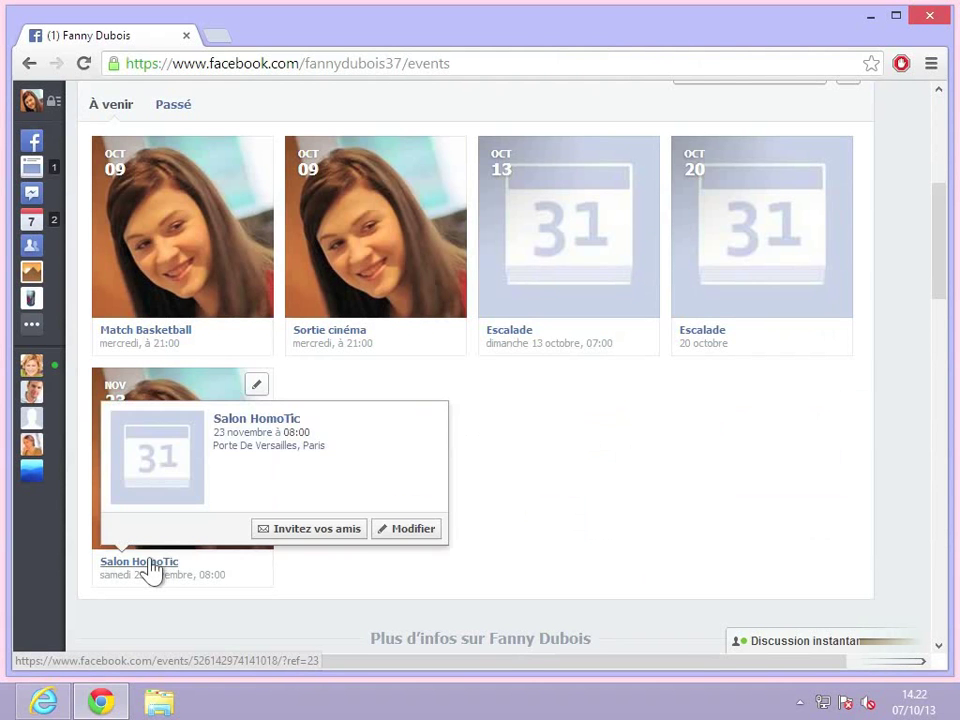
click(150, 565)
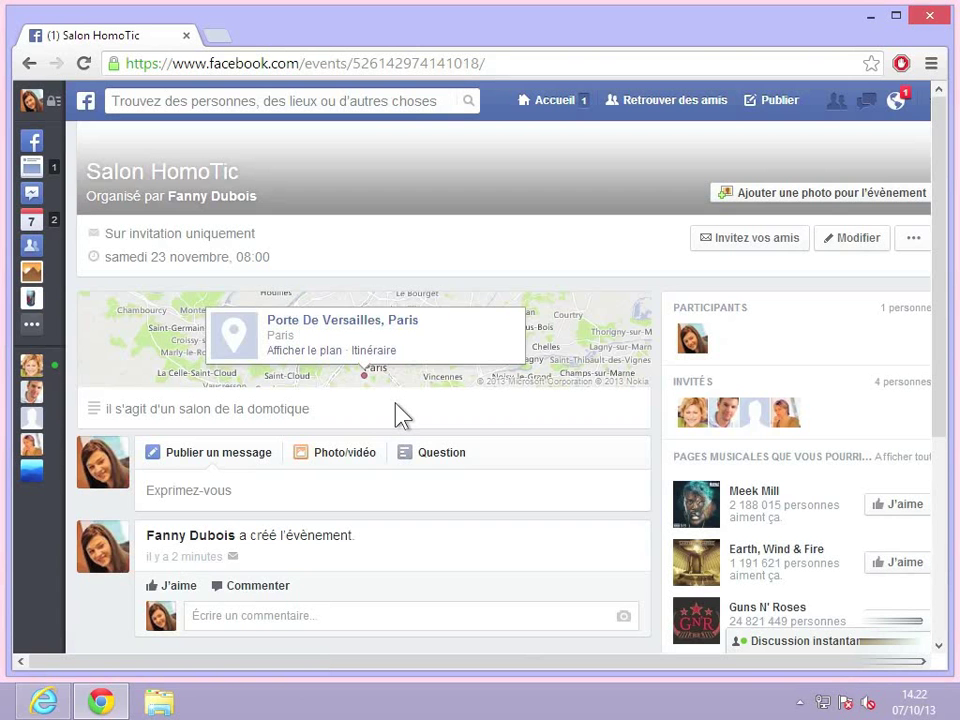
Start creating a recurring event based on Salon HomoTic
scroll(782, 231, right, 1)
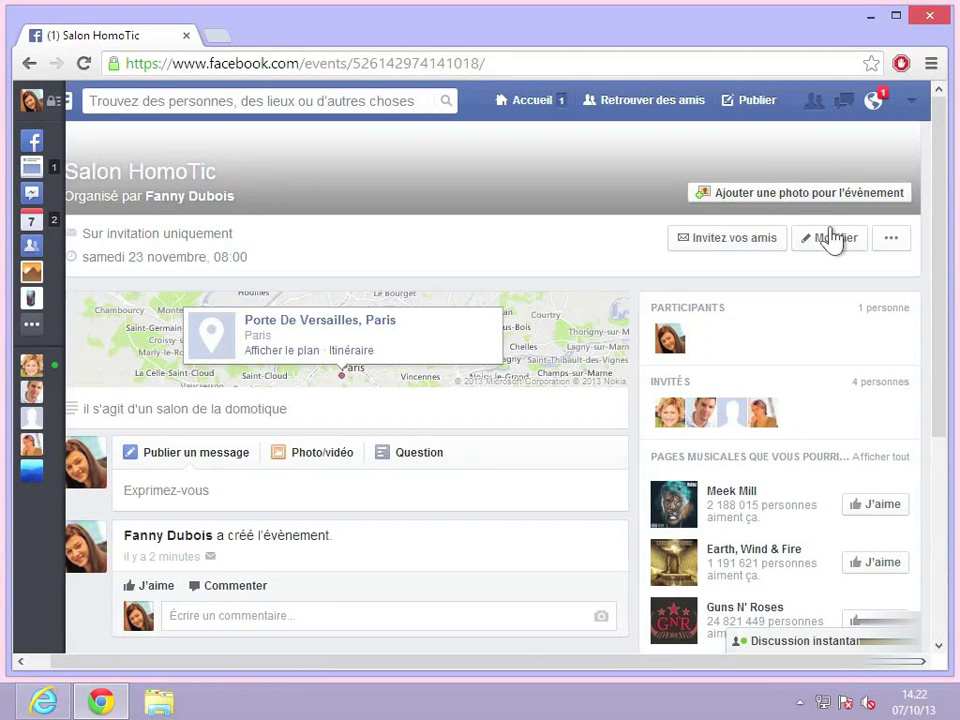
click(887, 244)
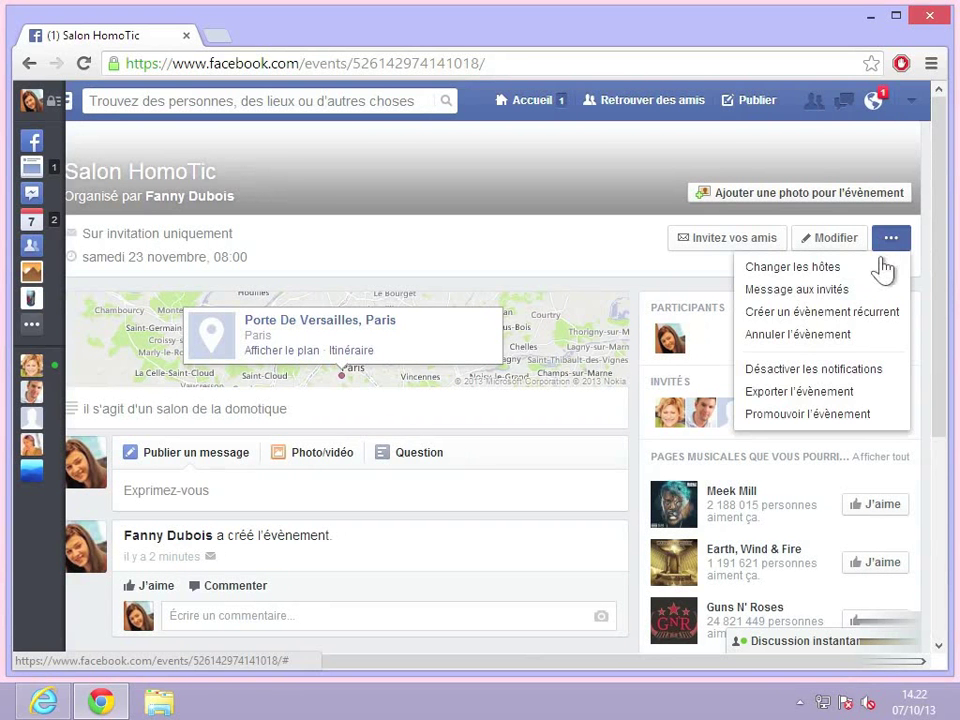
click(855, 314)
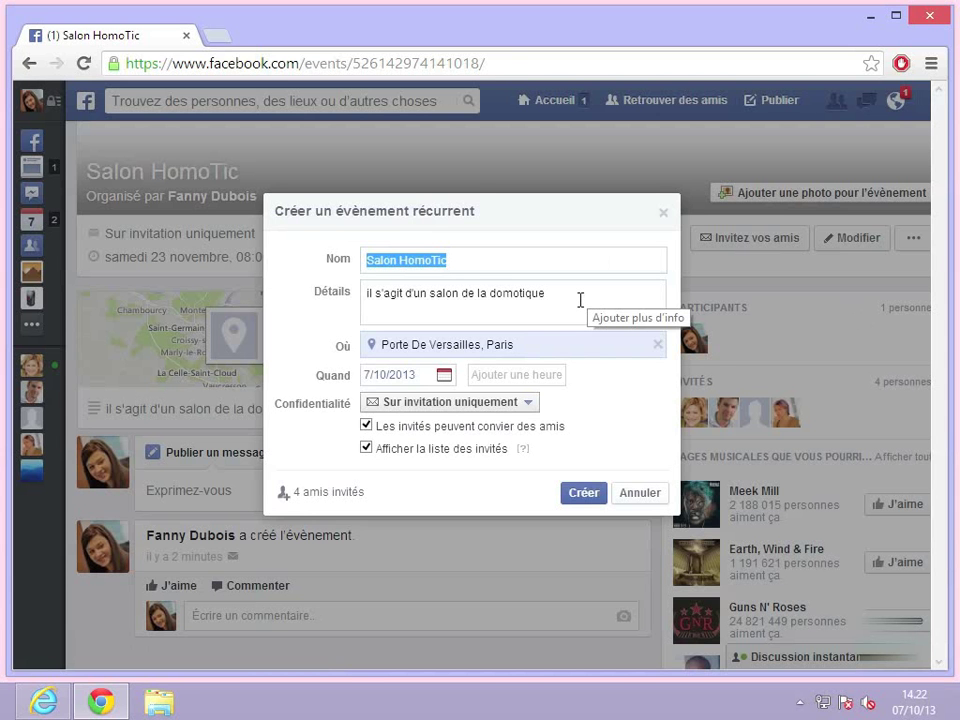
Set the recurring event's date to 22/11/2014 using the date picker
click(444, 380)
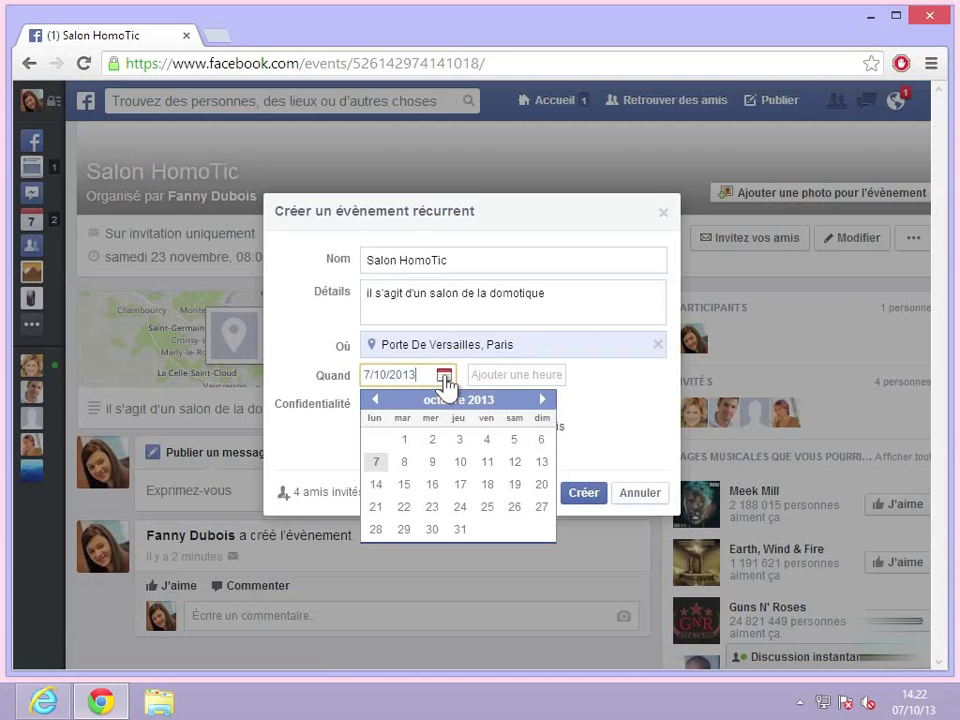
click(543, 400)
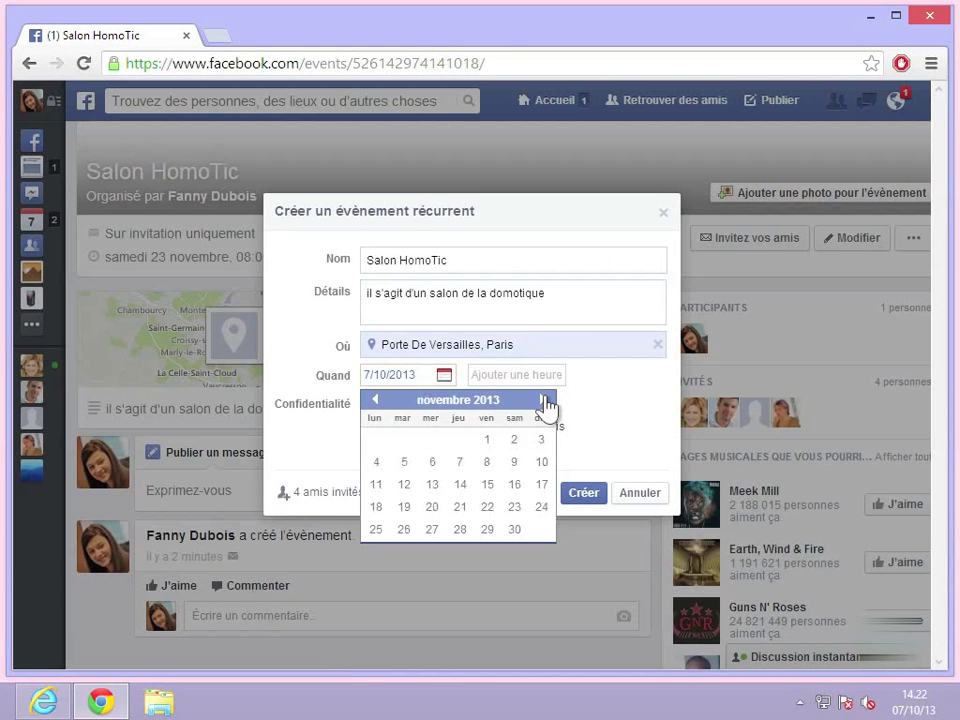
click(543, 400)
click(543, 400)
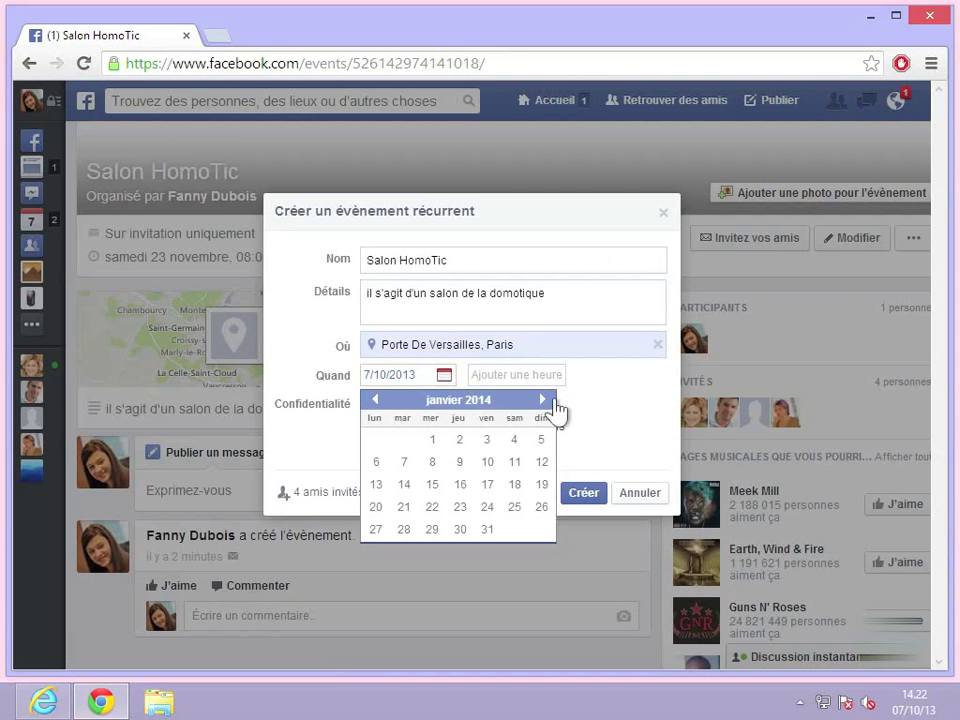
click(543, 400)
click(543, 400)
click(543, 400)
click(543, 400)
click(543, 400)
click(543, 400)
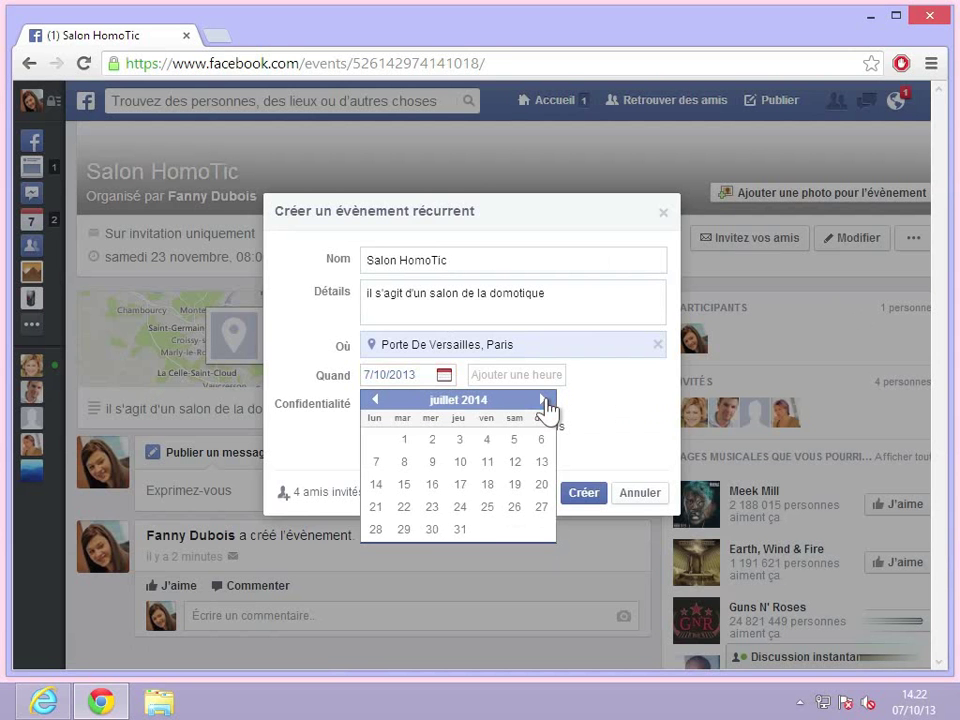
click(543, 400)
click(543, 400)
click(543, 400)
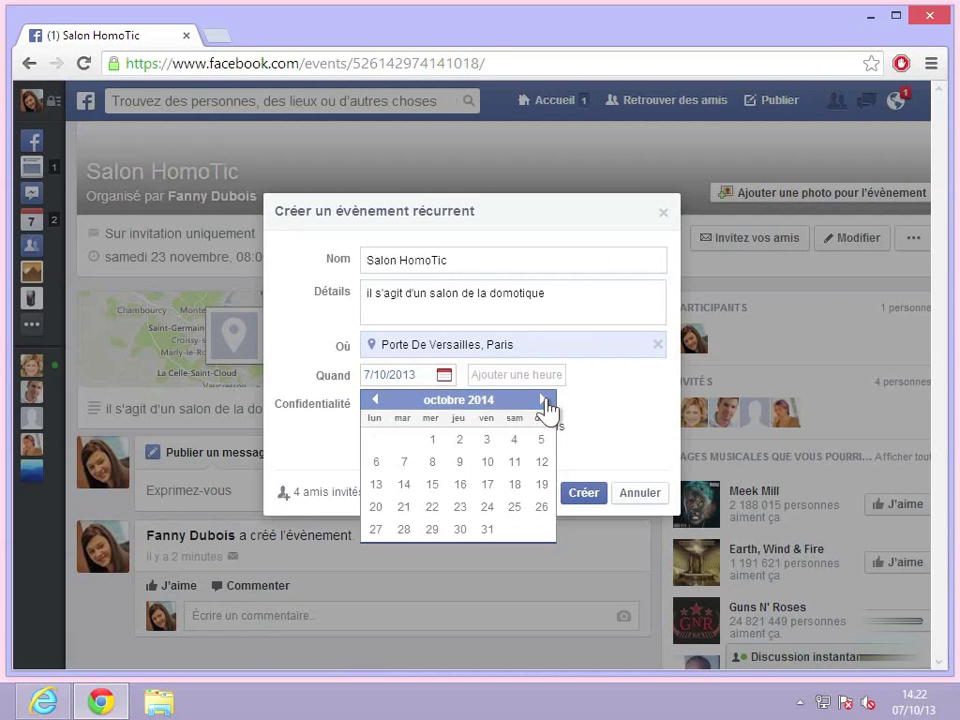
click(543, 400)
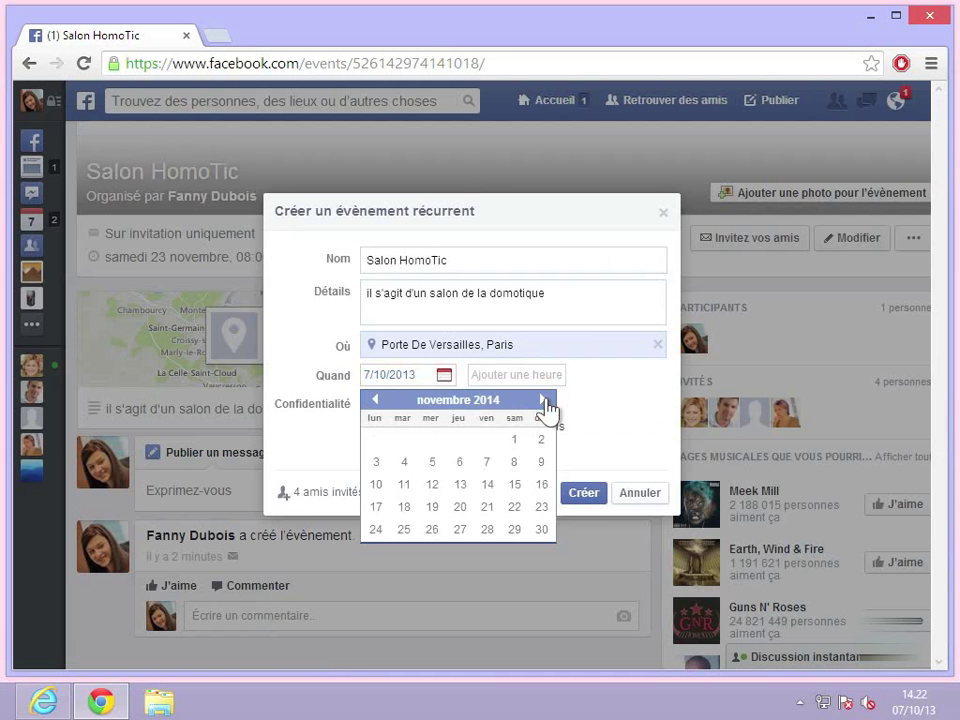
click(514, 508)
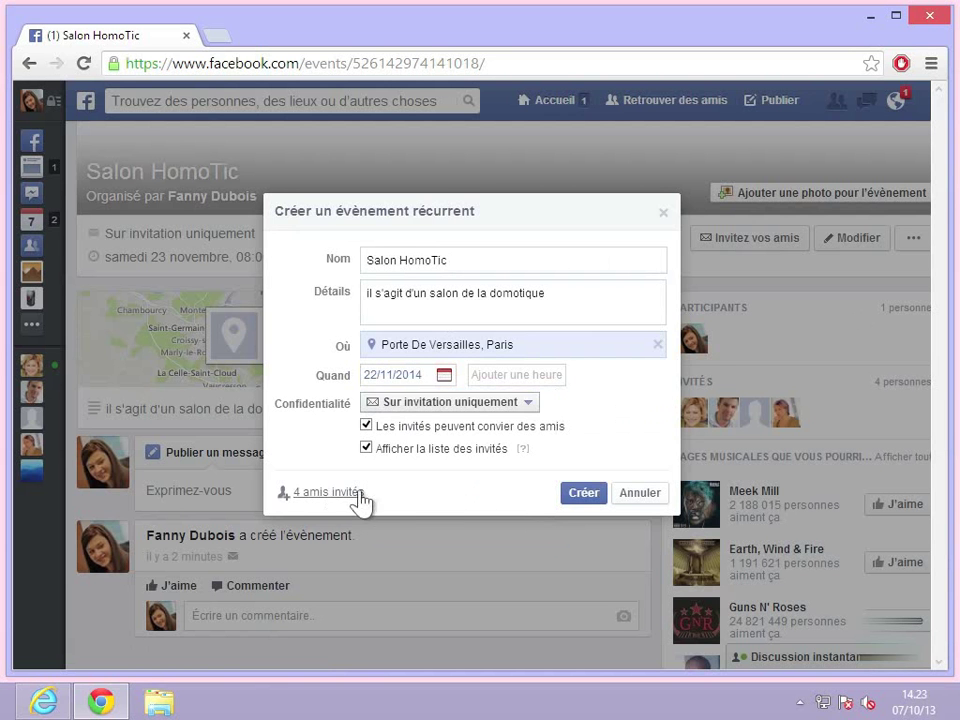
Check the recurring event's guest list, save it with the preselected friends and create the event
click(324, 492)
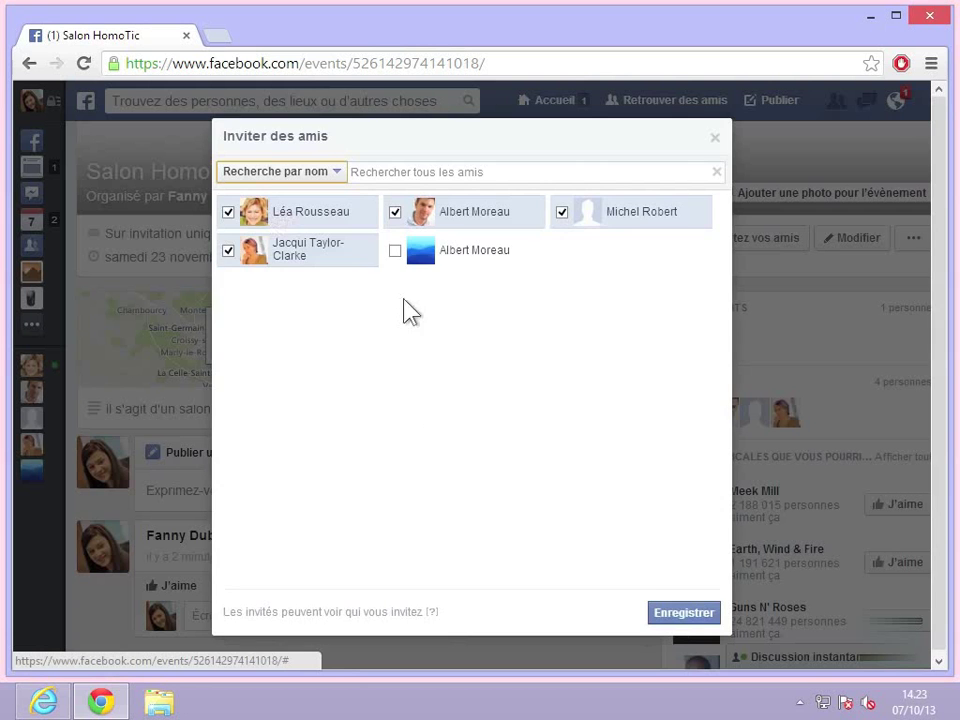
click(672, 617)
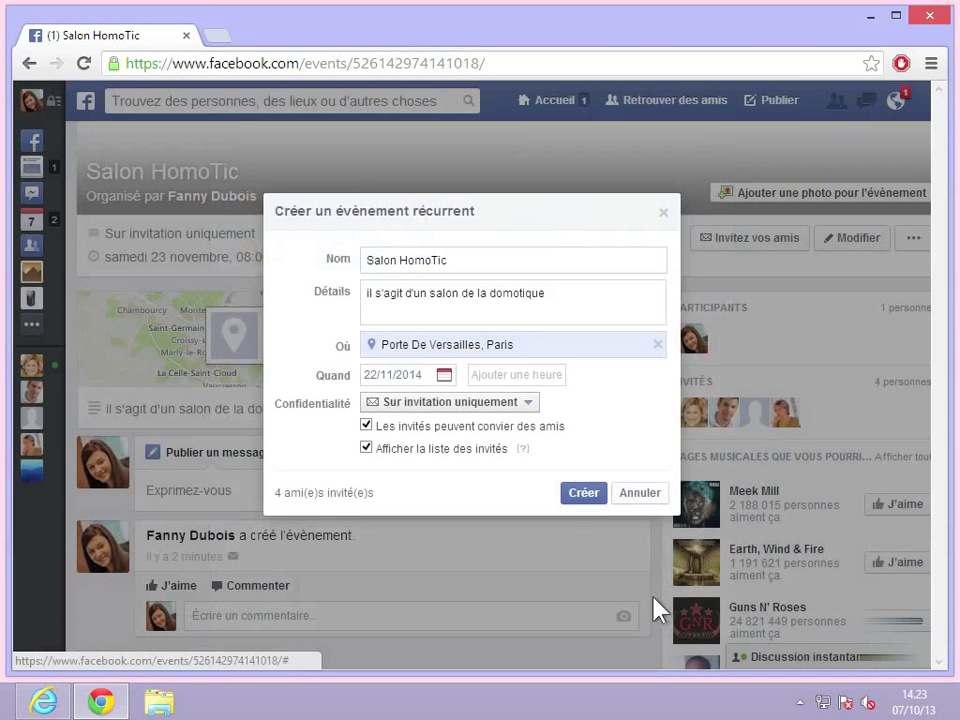
click(588, 497)
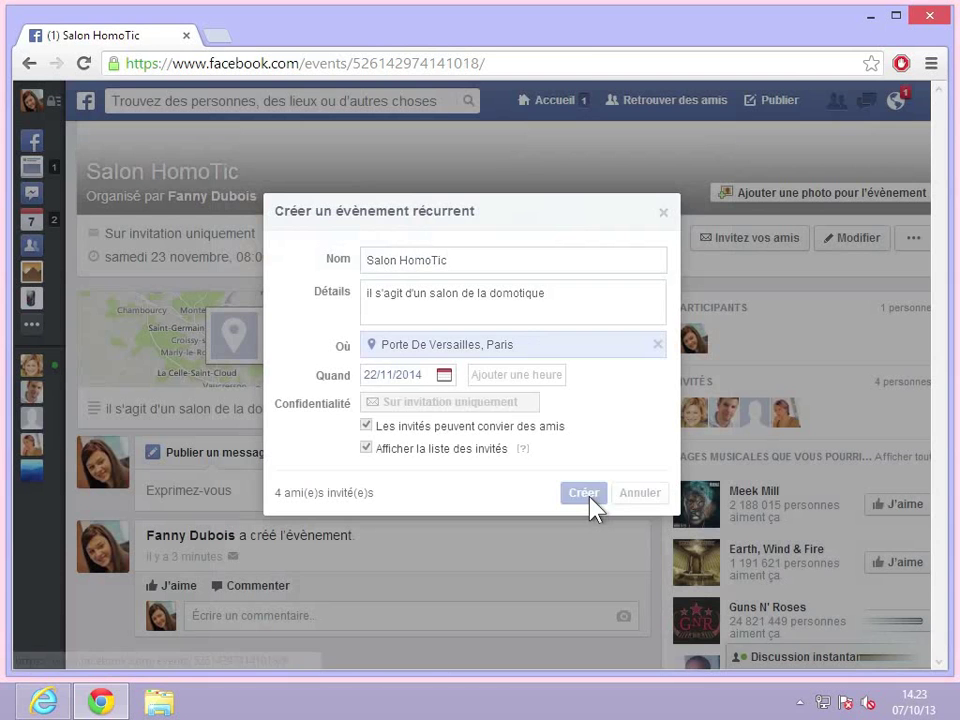